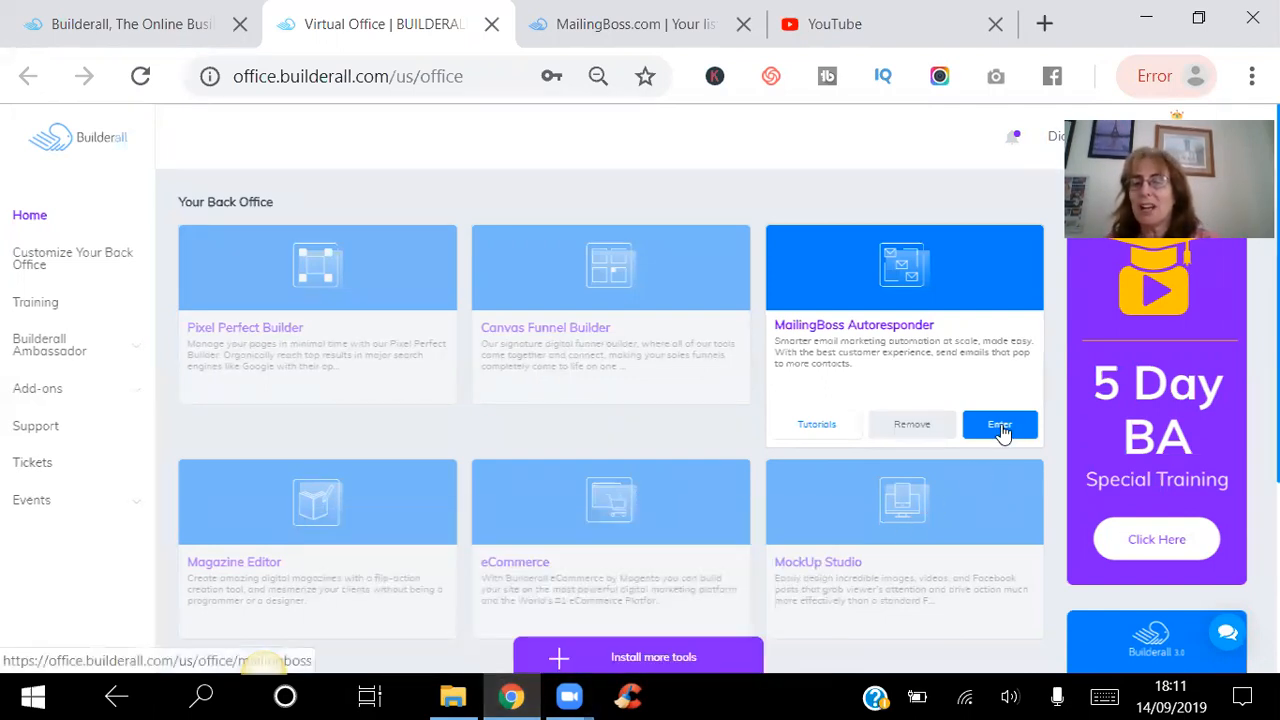
Open the MailingBoss Autoresponder and name the new subscriber list "Facebook leads machine 2".
click(1001, 428)
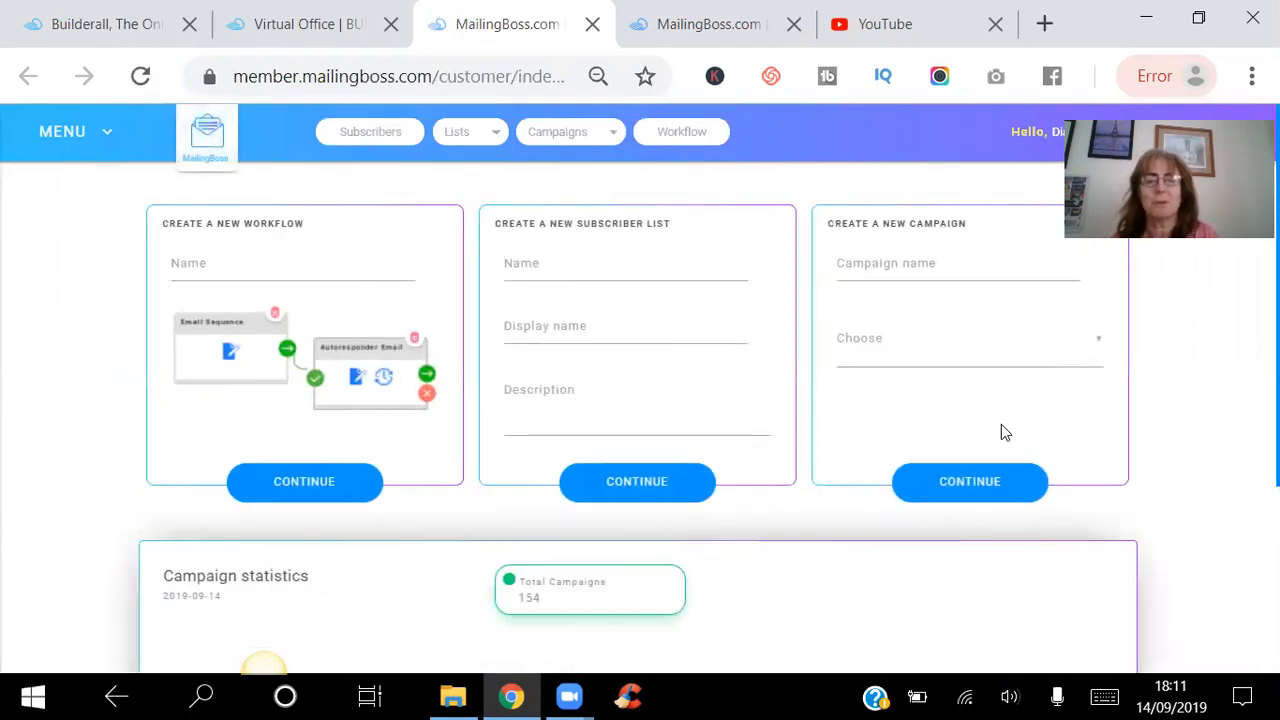
click(534, 270)
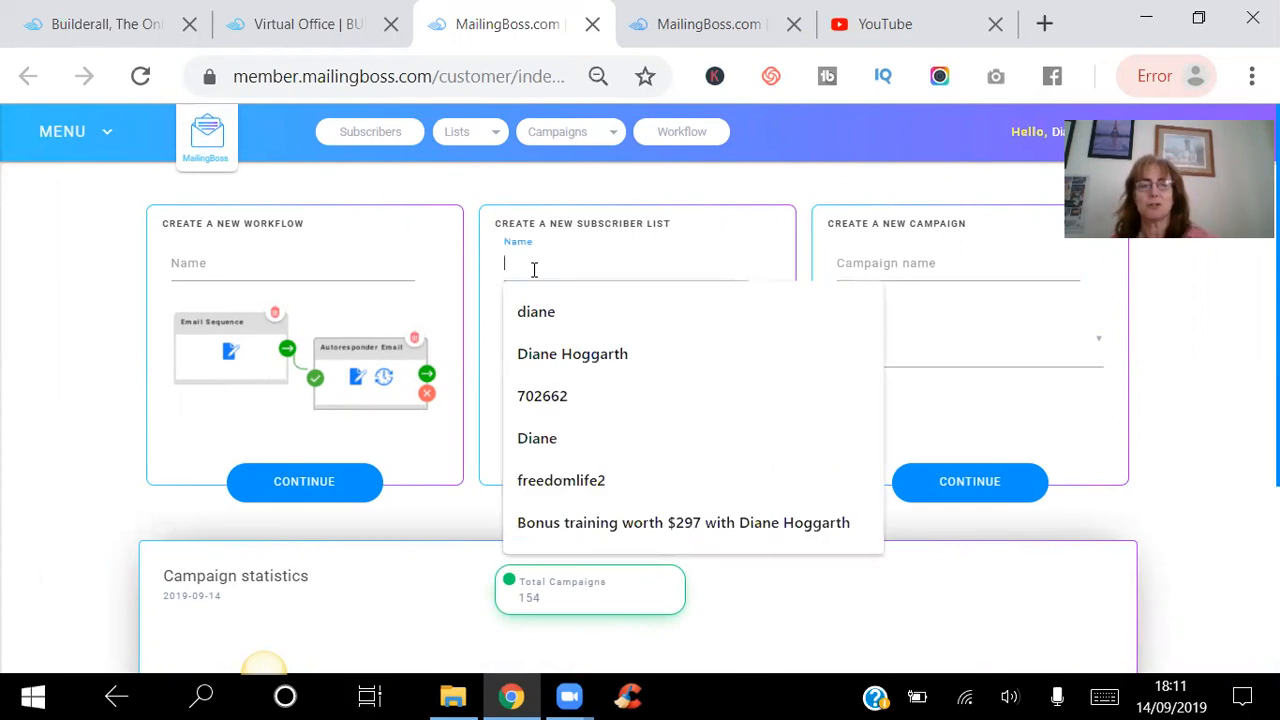
text(FACEBO)
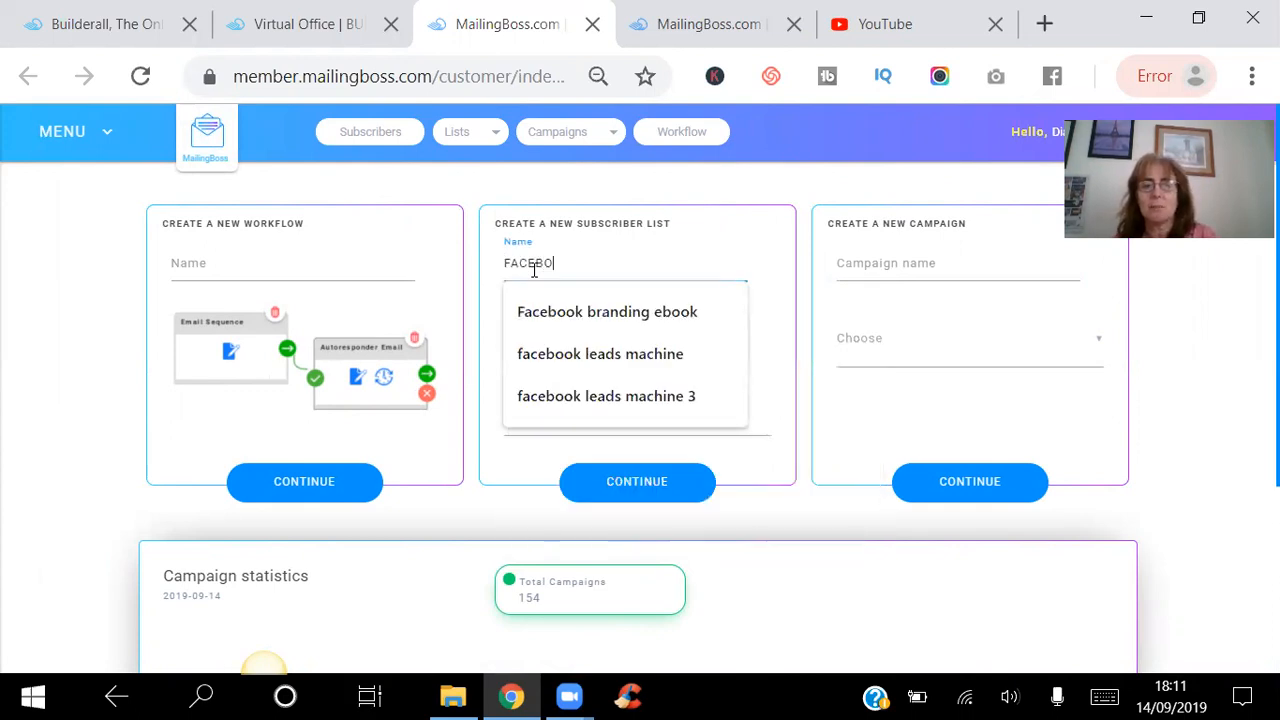
key(BackSpace)
key(BackSpace)
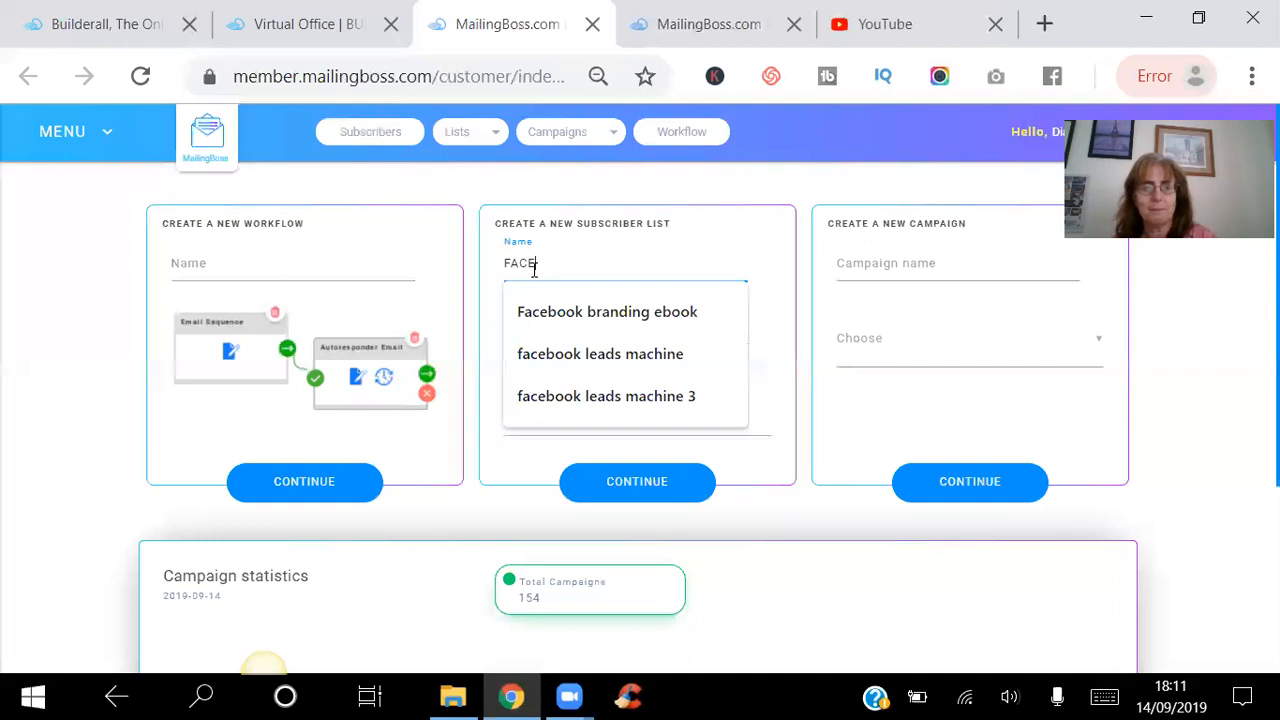
key(BackSpace)
text(ace)
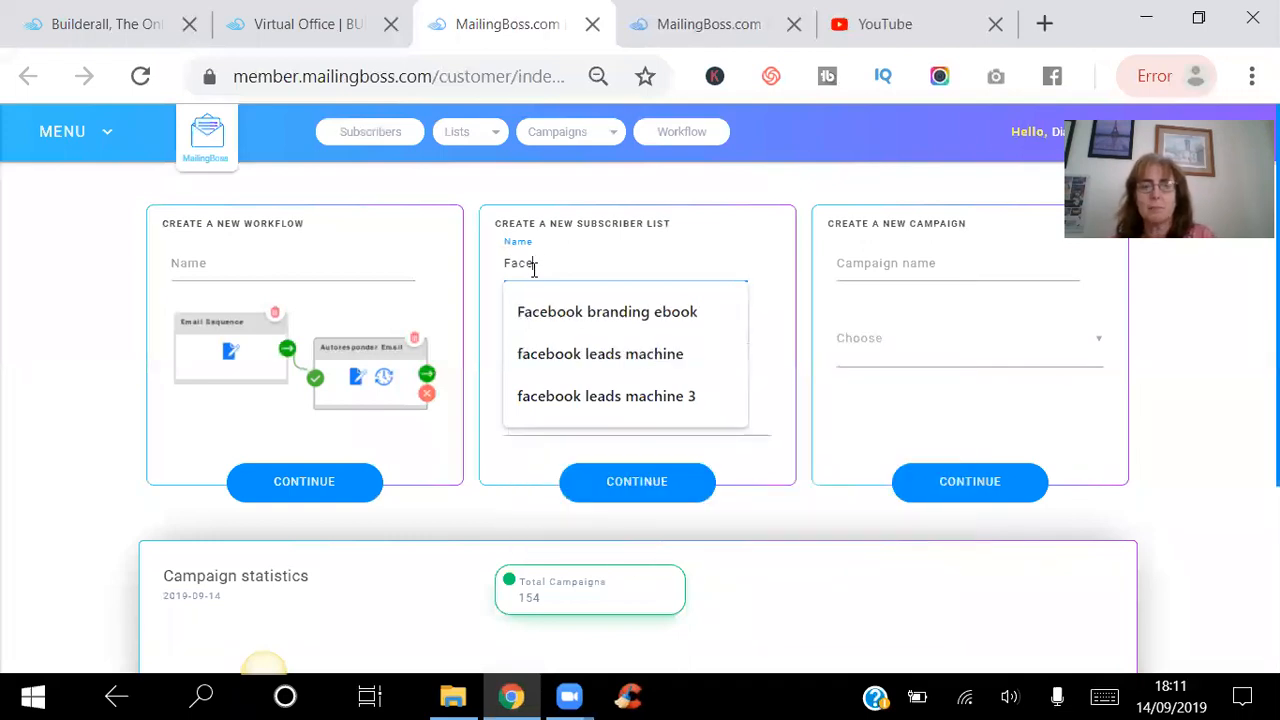
text(book lead)
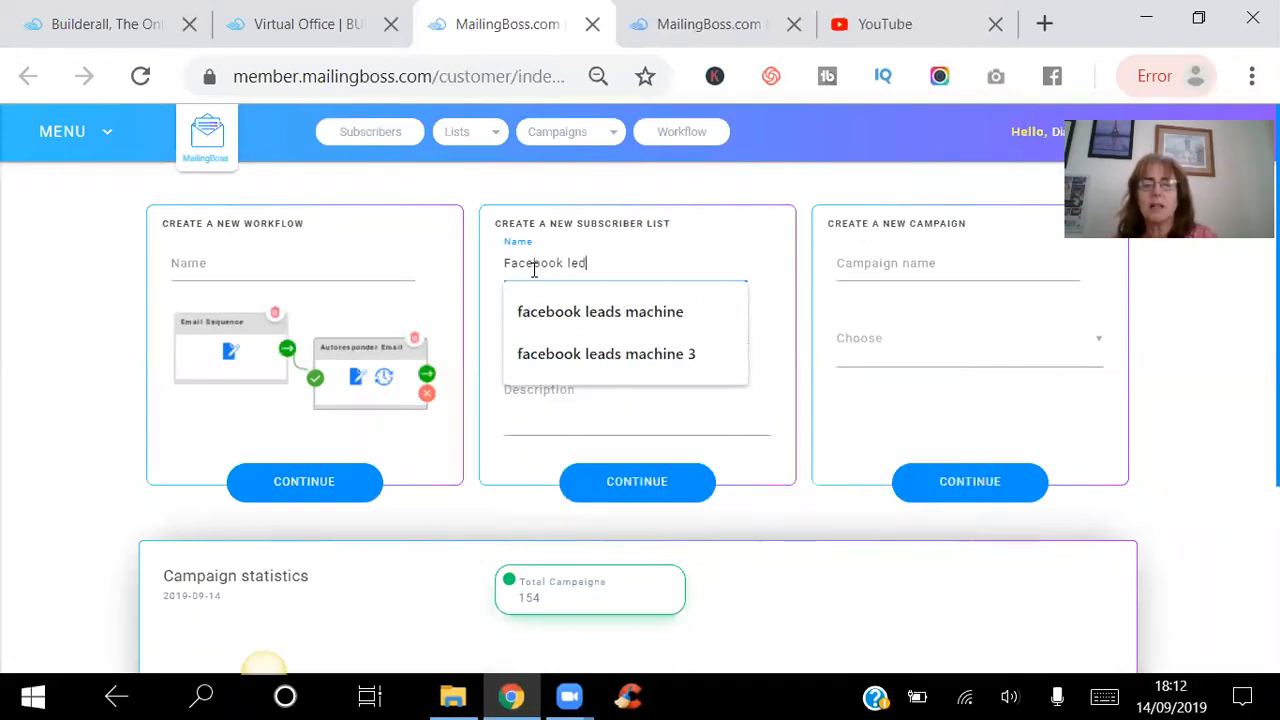
key(BackSpace)
text(ads machin)
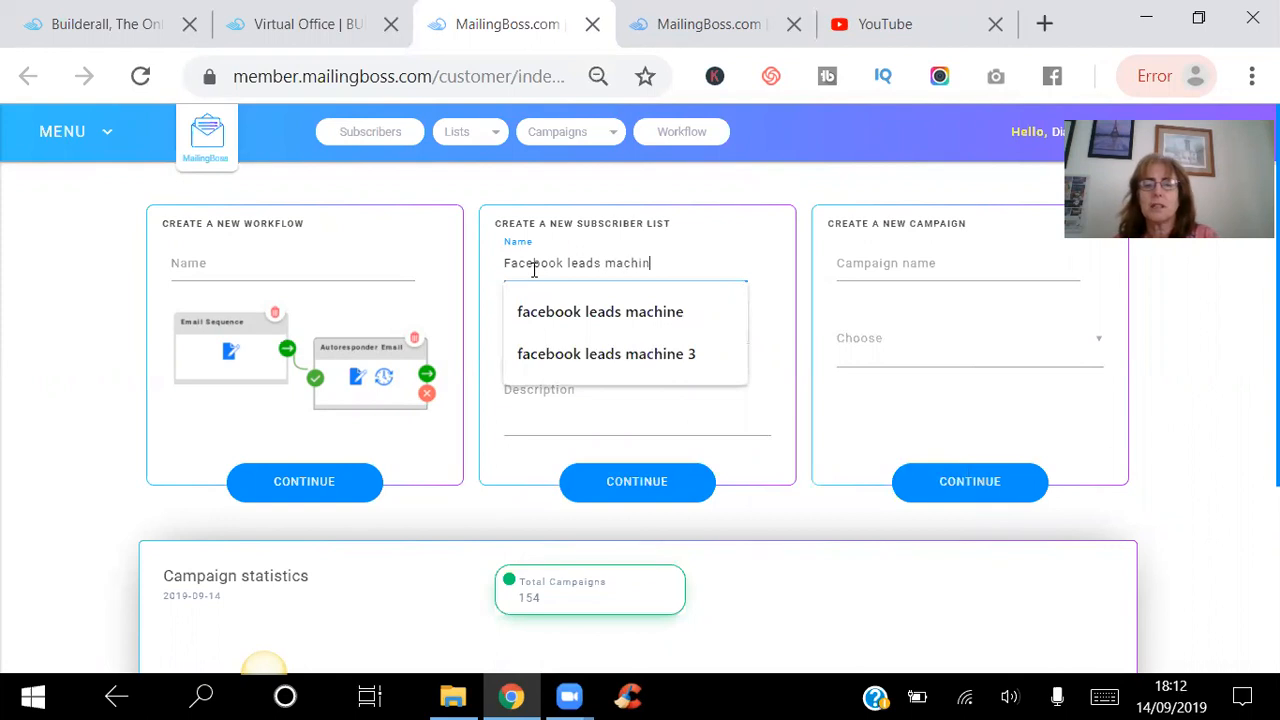
text(e 2)
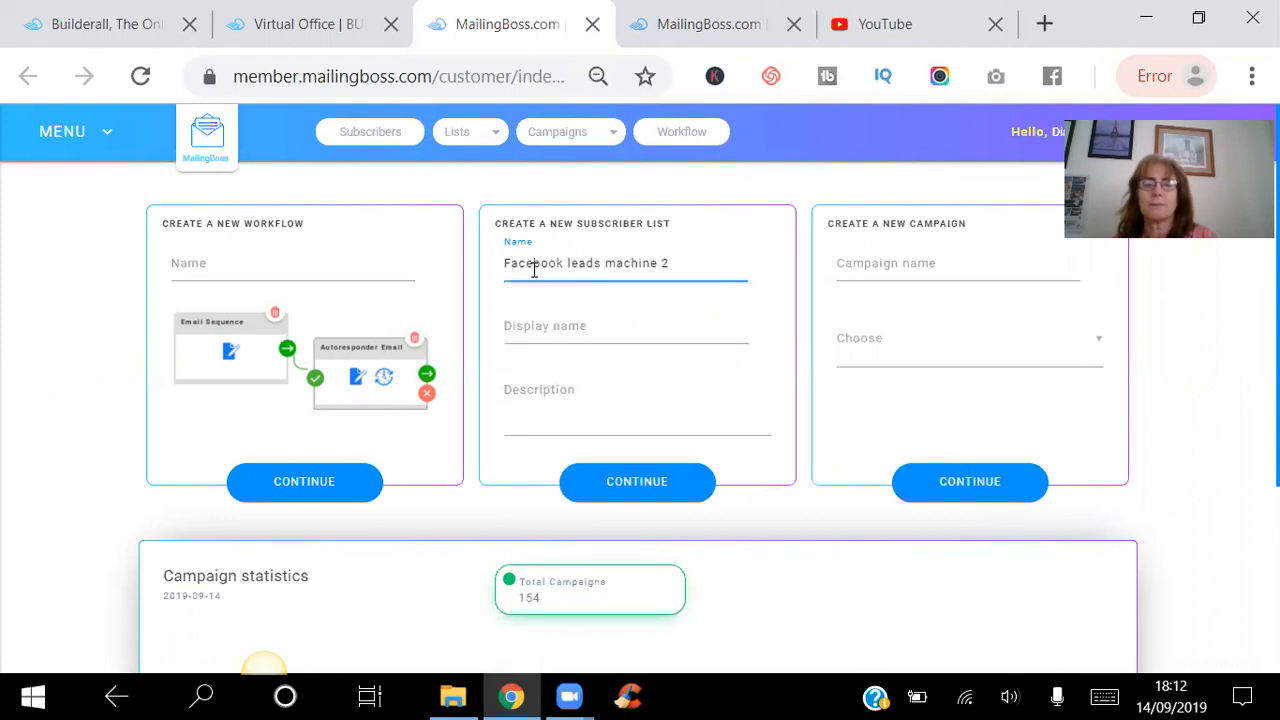
Set the new subscriber list's display name to "fb leads machine 2".
click(524, 325)
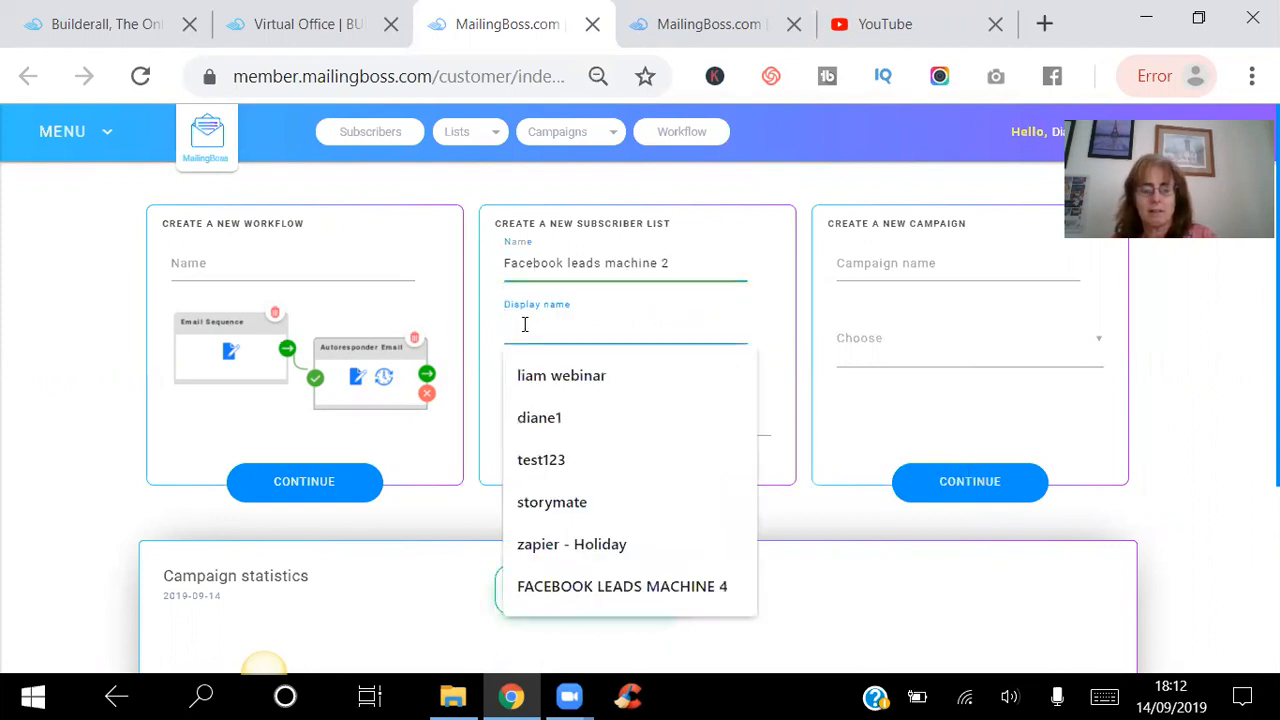
text(fb leads ma)
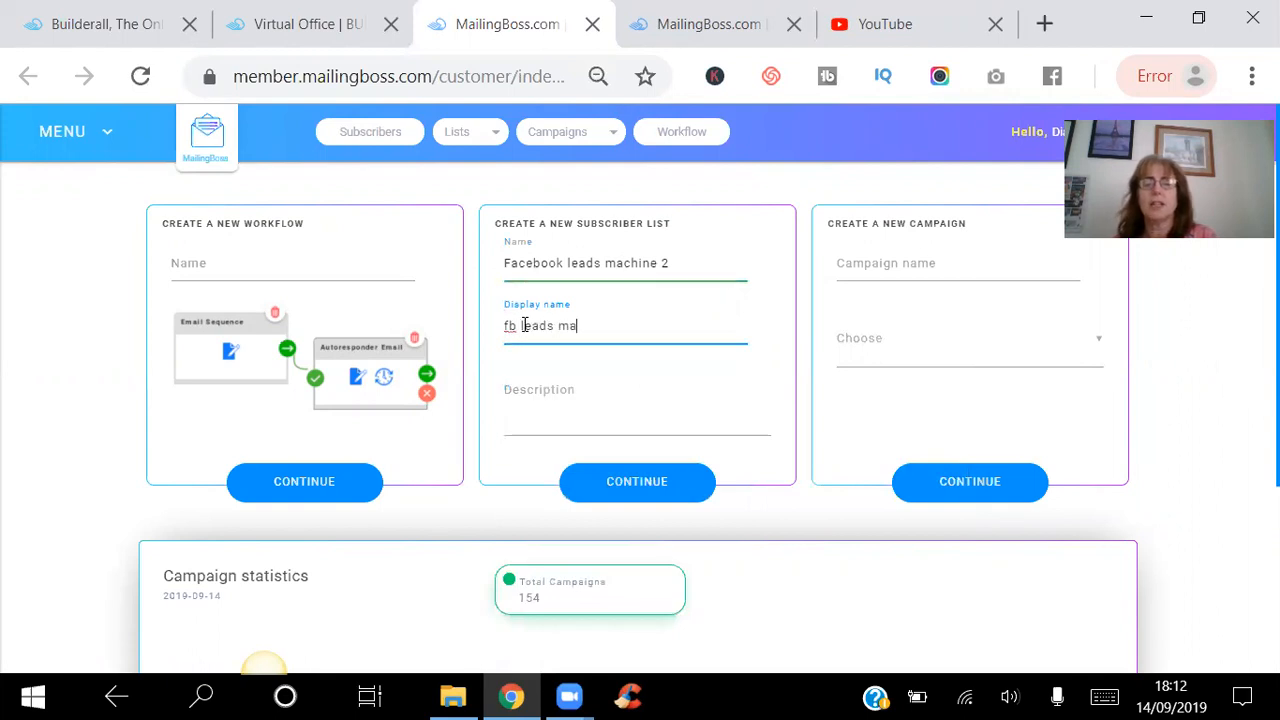
text(chine 1)
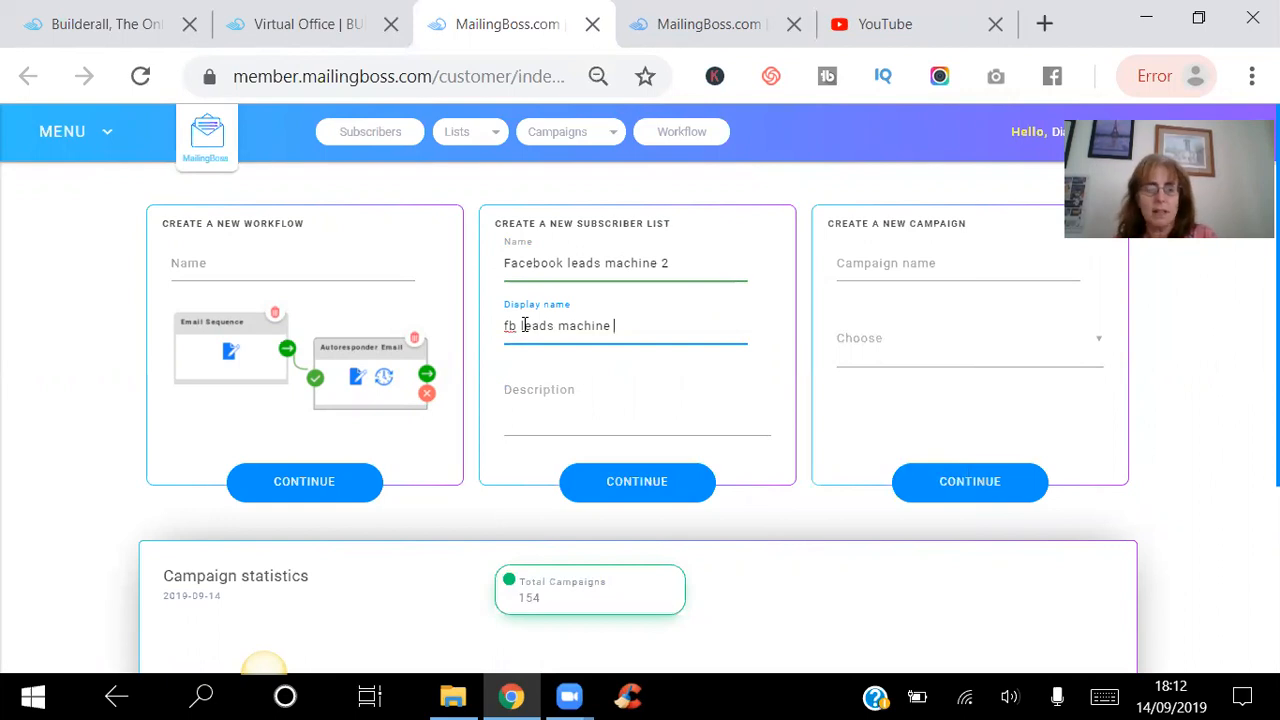
Describe the list as "how to get leads on facebook like a ninja" and submit its general data with double opt-in and double opt-out.
click(535, 403)
text(how to get leads on)
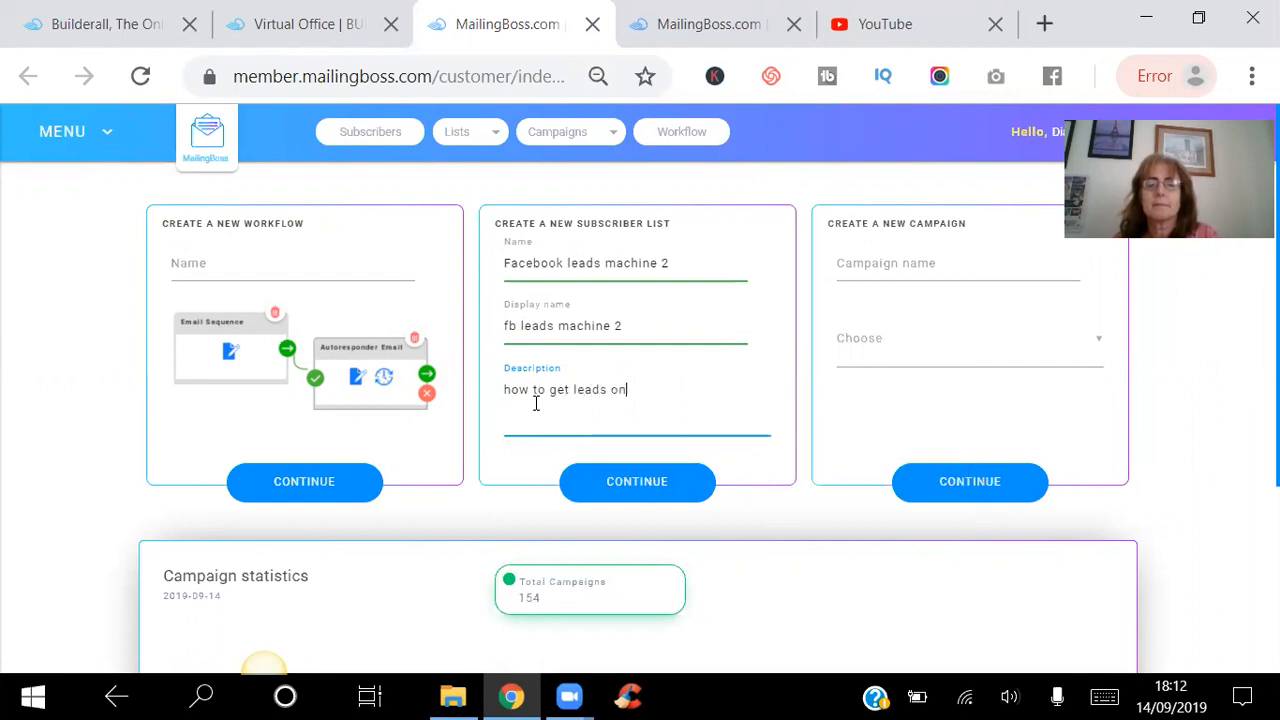
text( facebook lik)
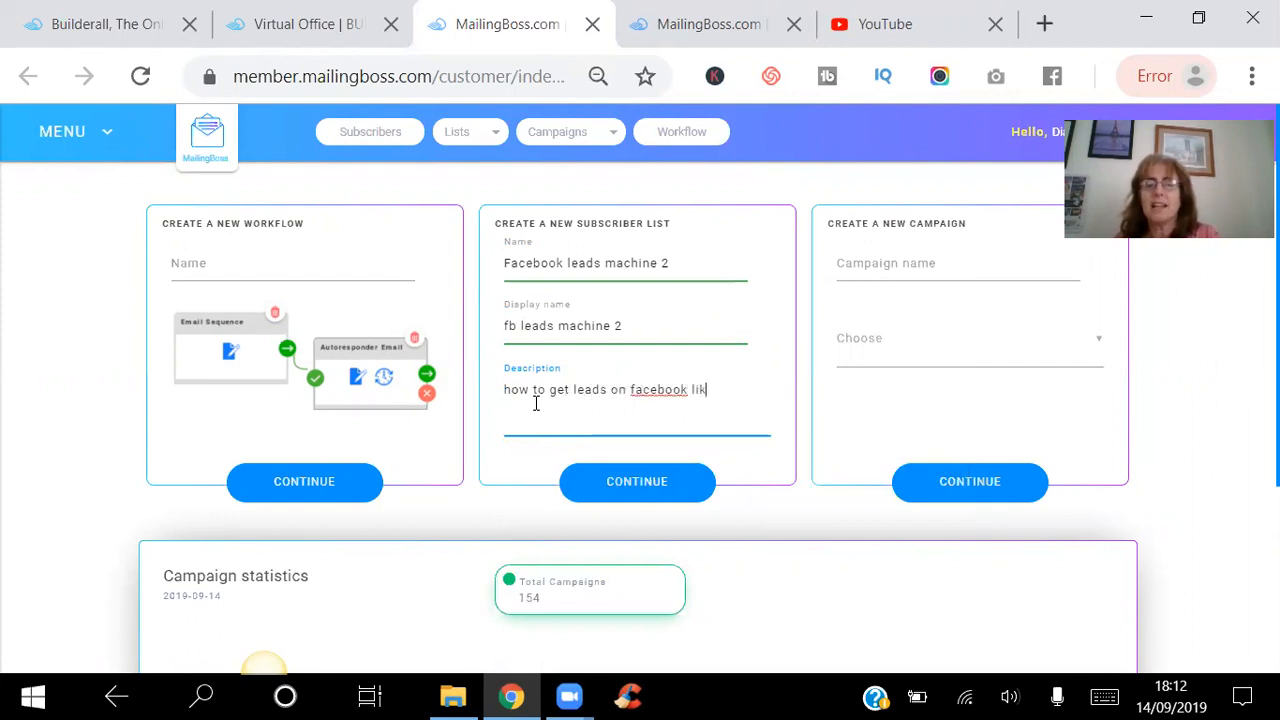
text(e a ninja)
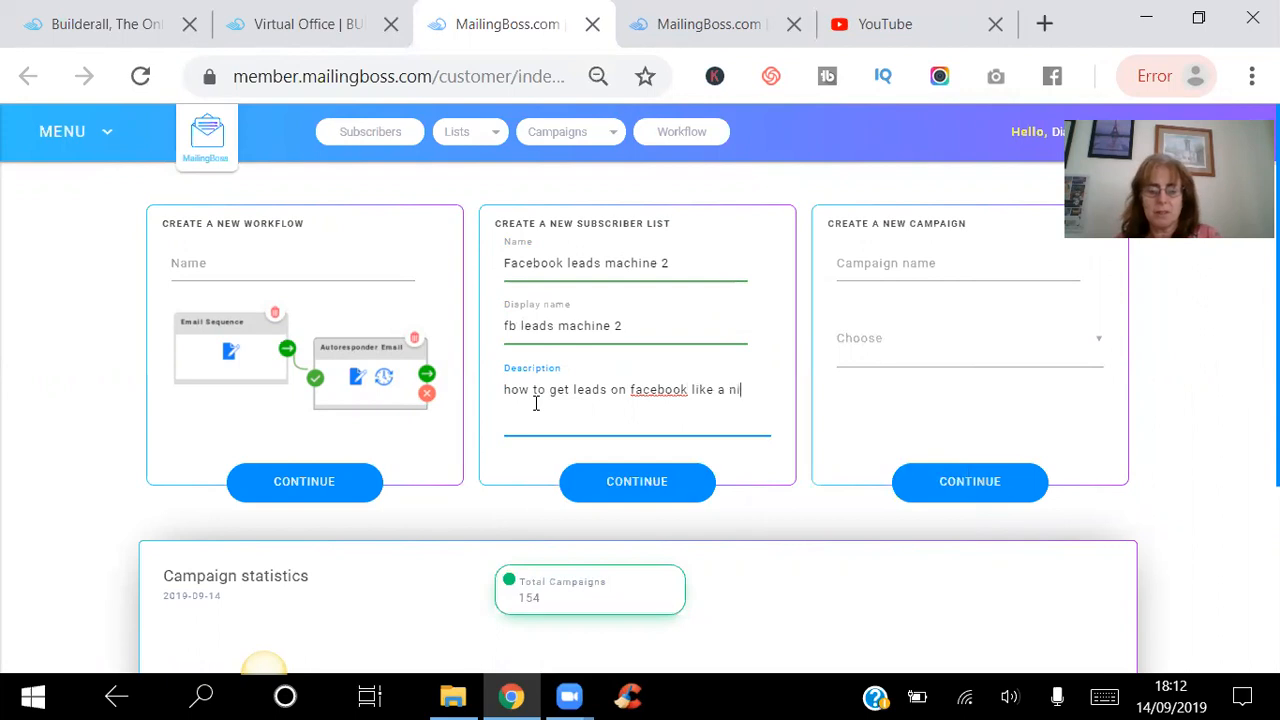
click(631, 483)
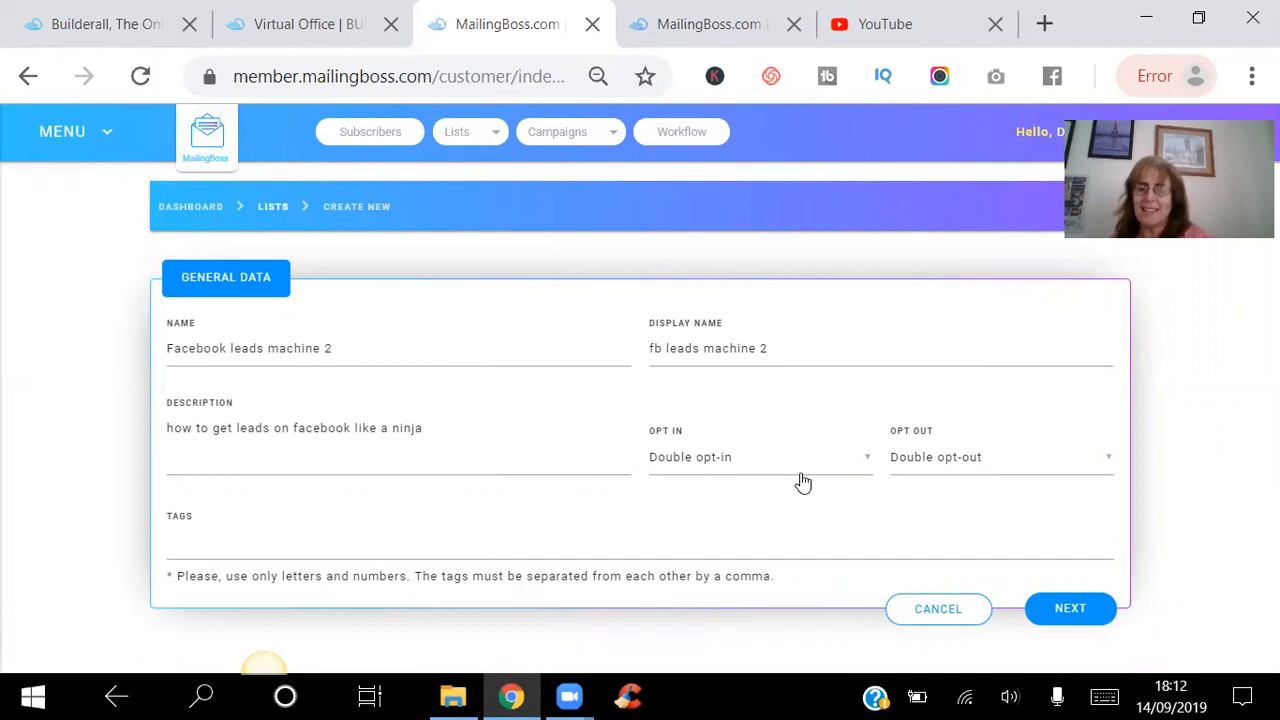
click(1064, 613)
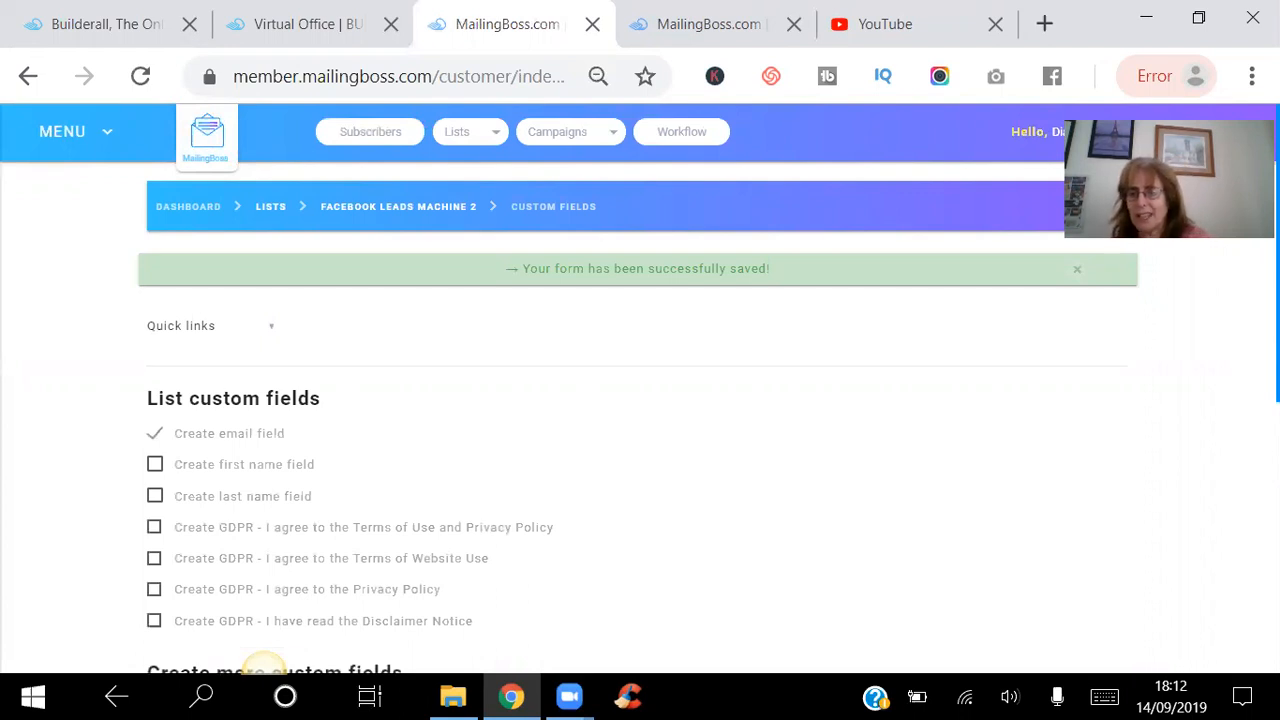
Save the list's custom fields with only the email field included.
scroll(265, 665, down, 2)
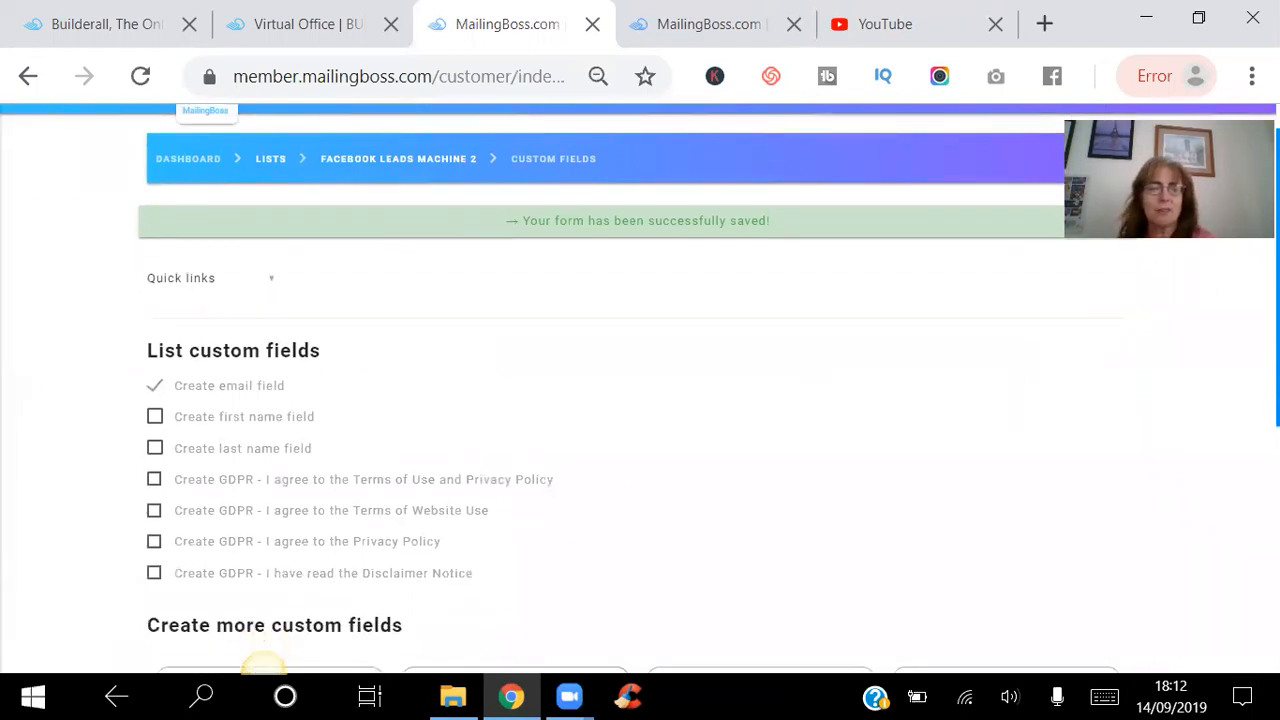
scroll(265, 665, down, 1)
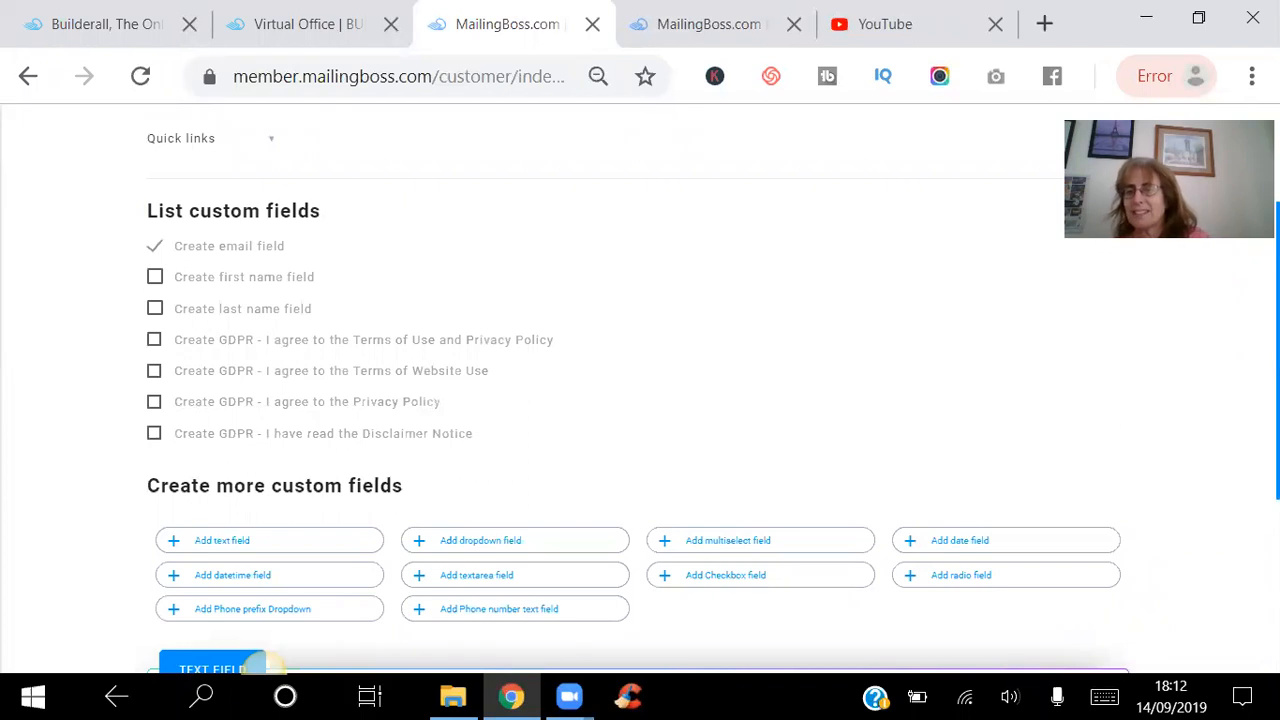
scroll(265, 662, down, 3)
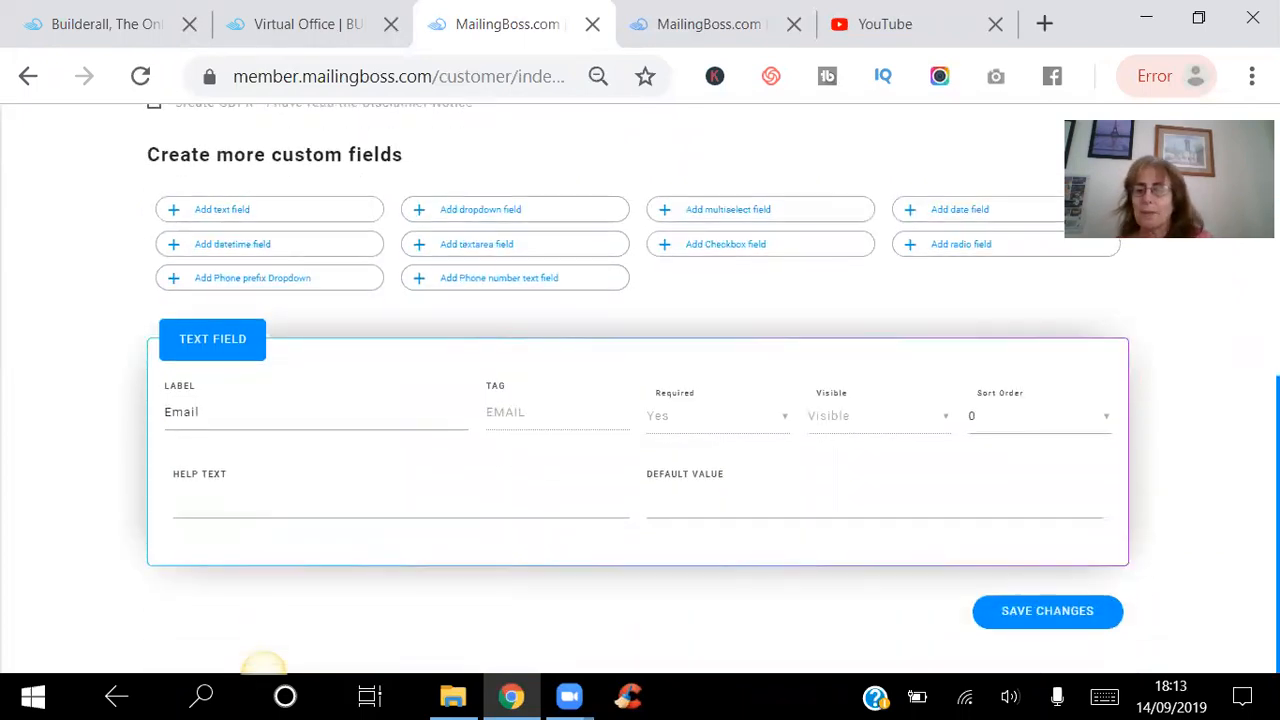
click(1025, 620)
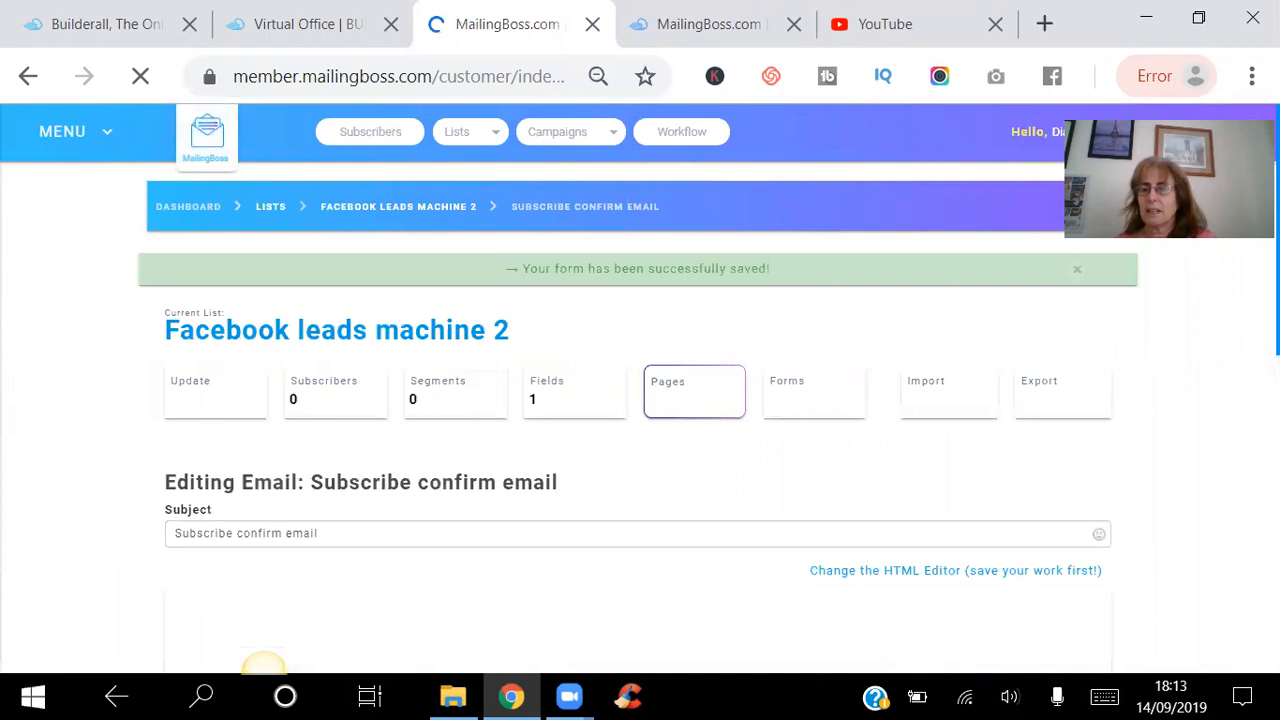
Review the subscribe confirm email and save it with its default content, sent only once.
drag(1268, 172, 1268, 292)
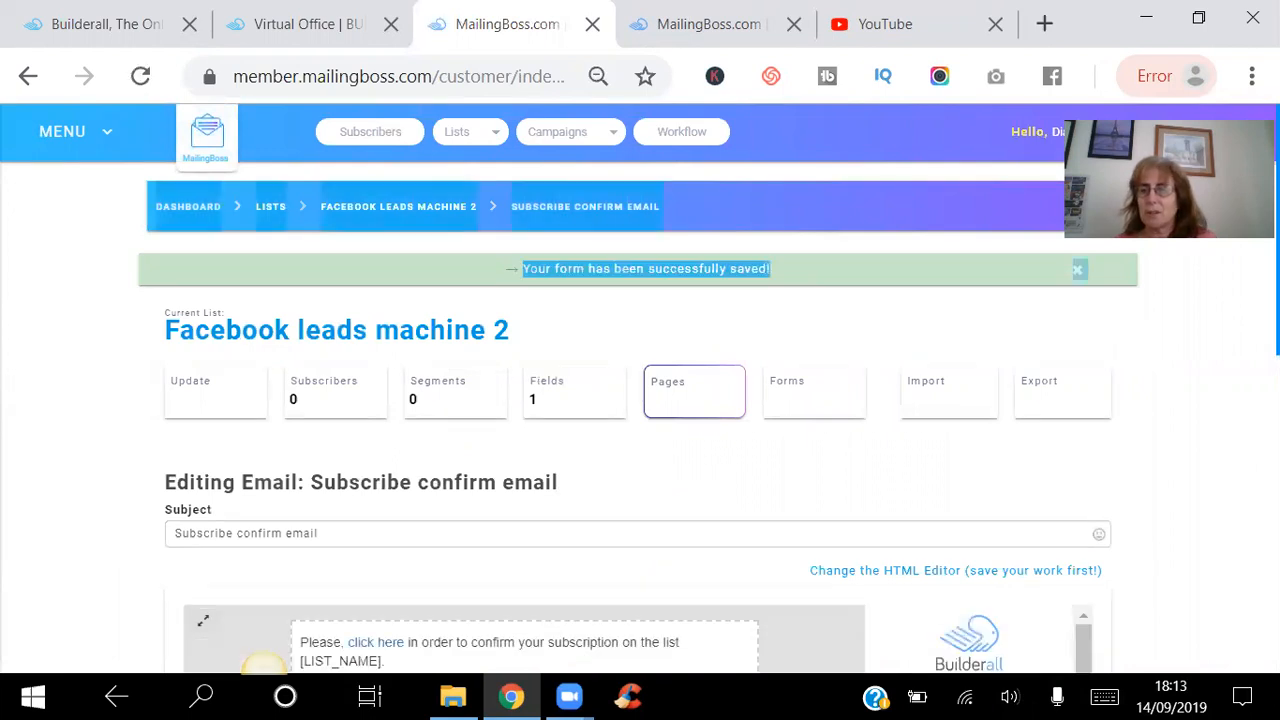
scroll(640, 400, down, 7)
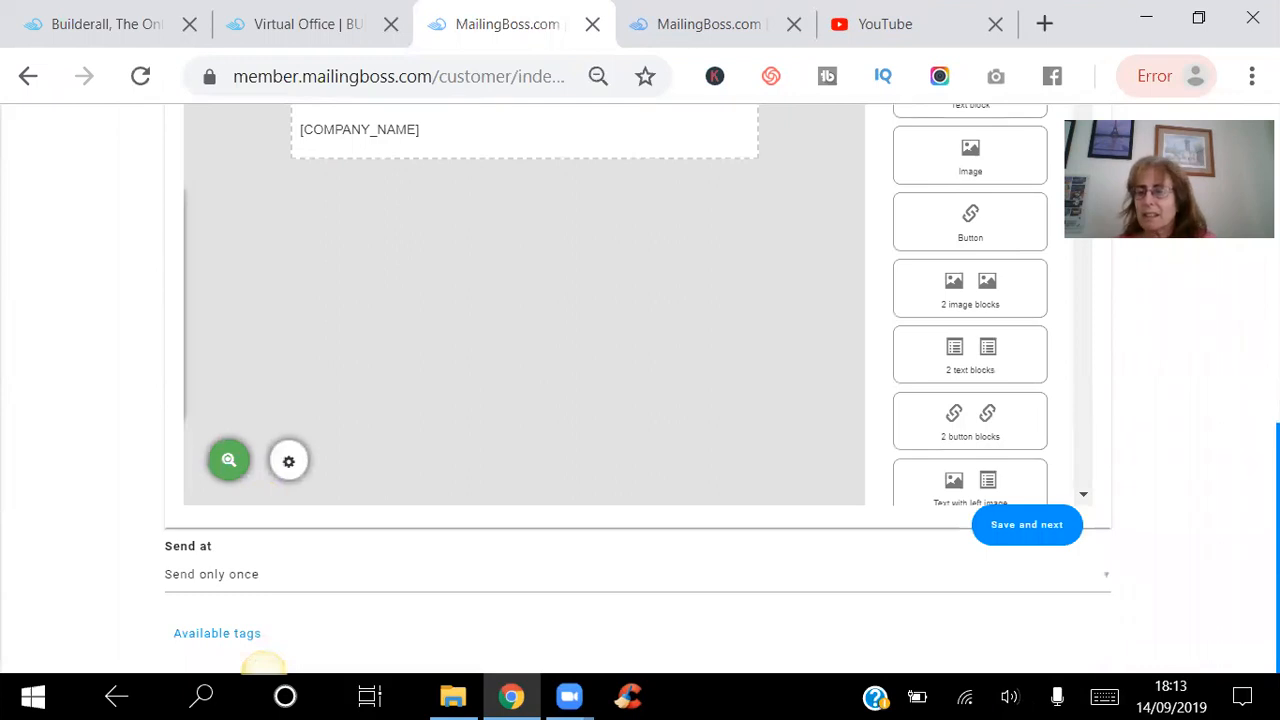
scroll(263, 664, up, 5)
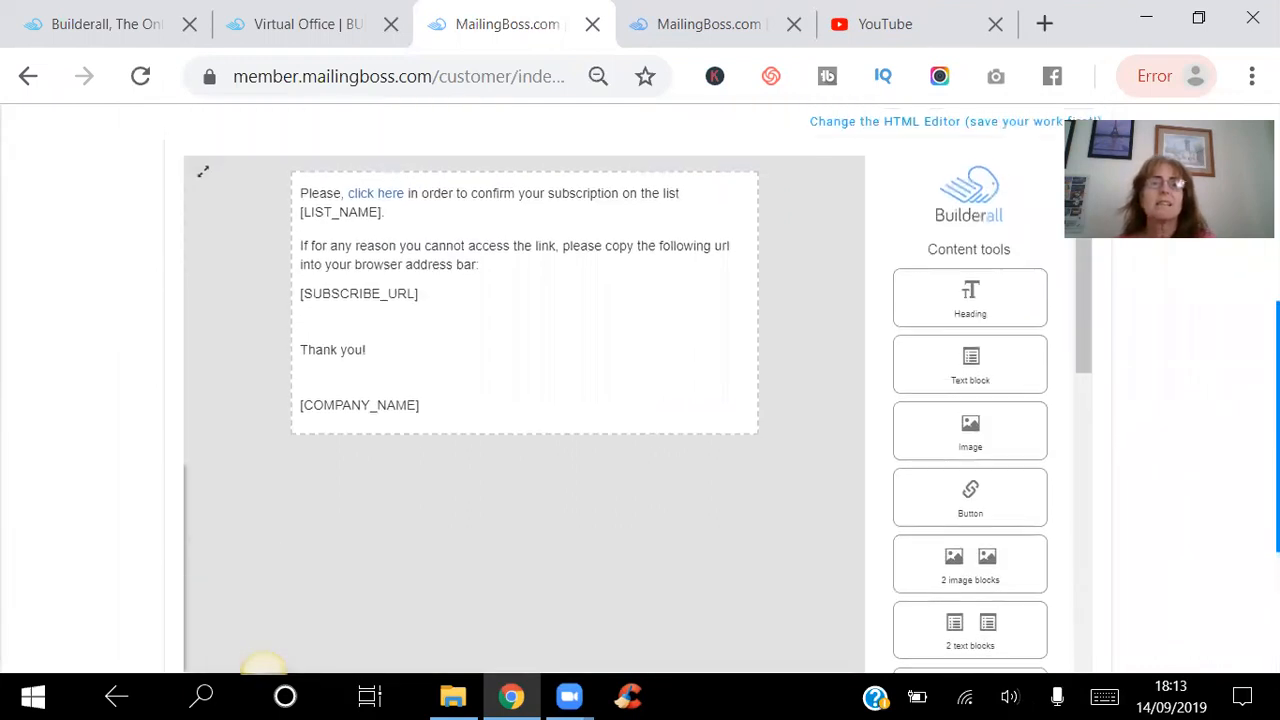
scroll(640, 400, down, 3)
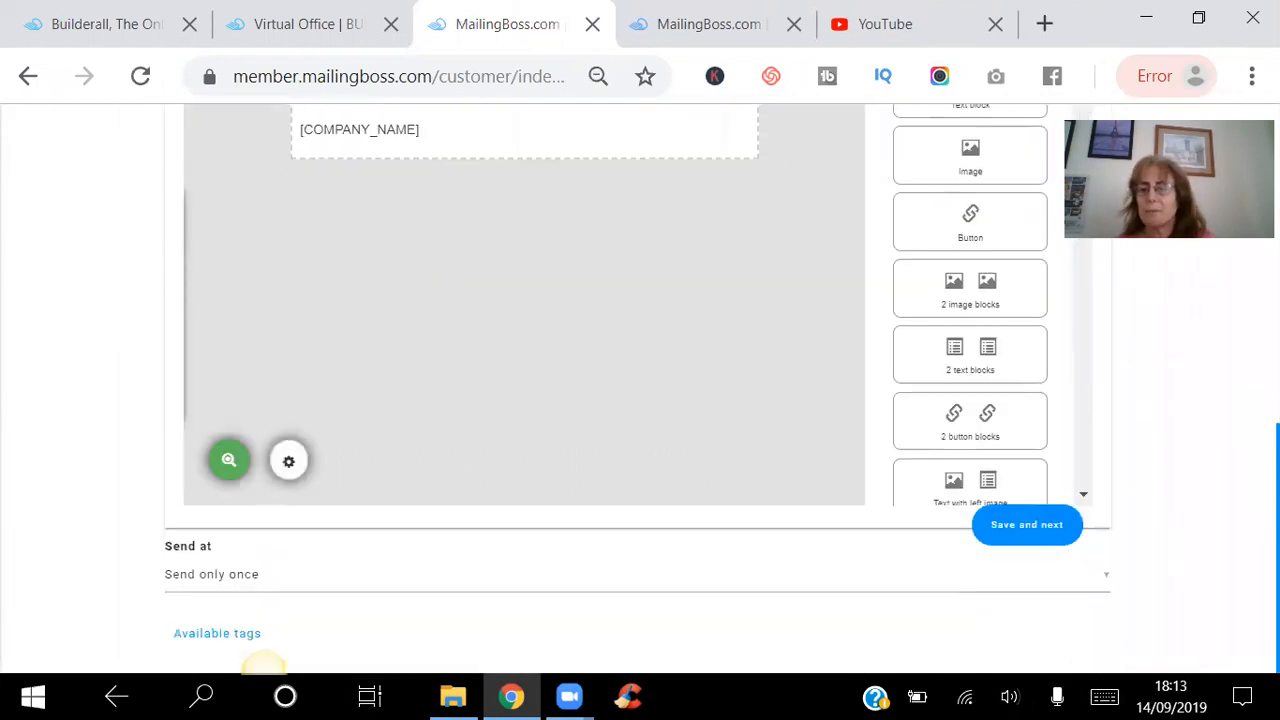
click(1012, 532)
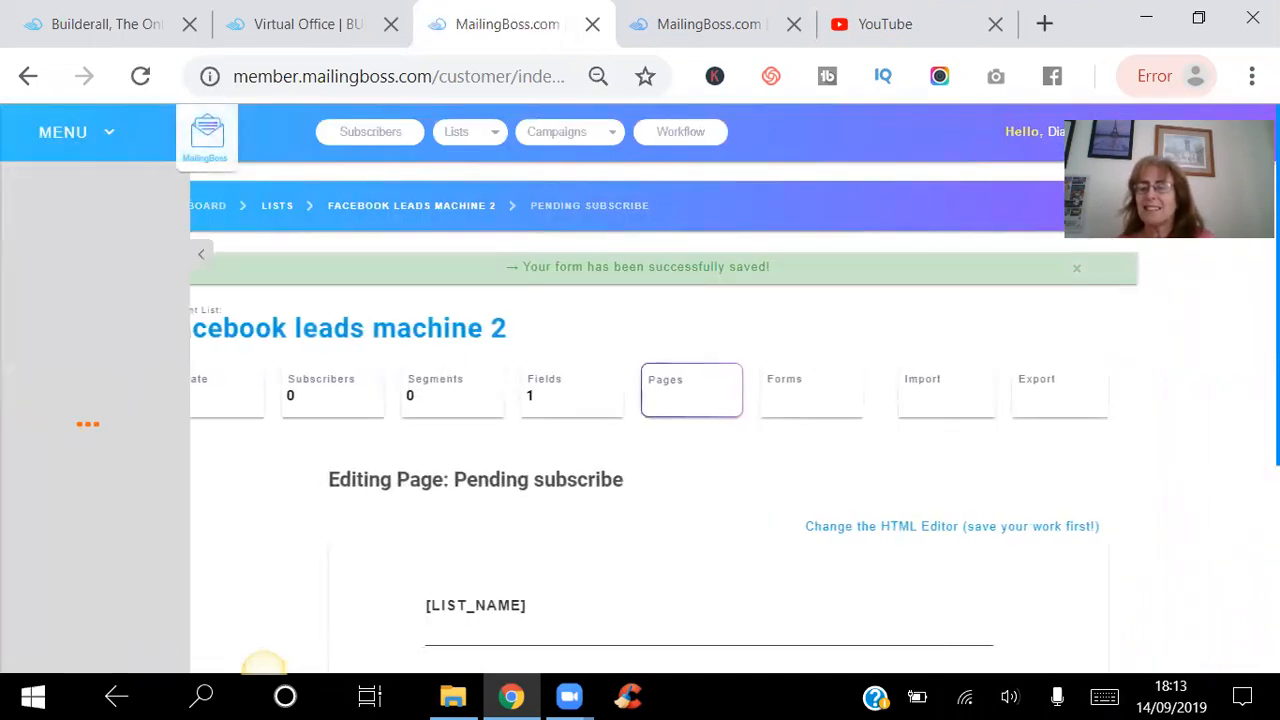
Save the default pending subscribe page and the default unsubscribe confirm email.
scroll(1080, 622, down, 3)
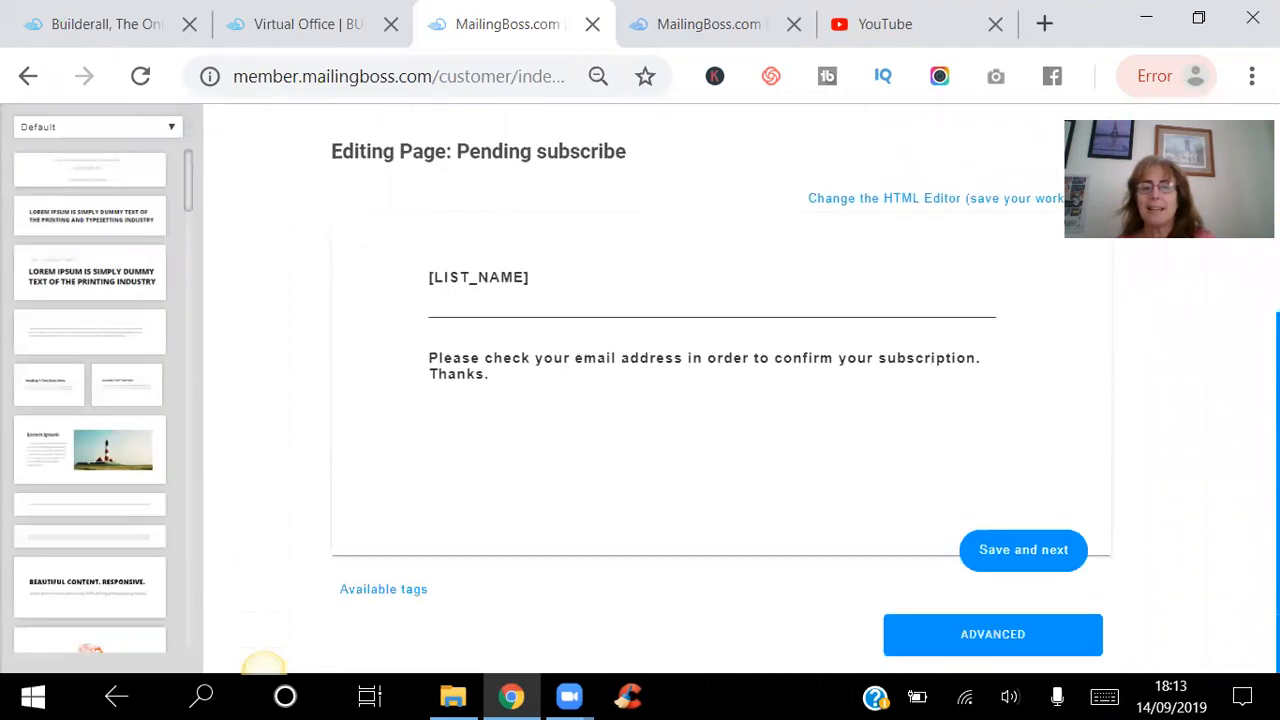
click(1025, 550)
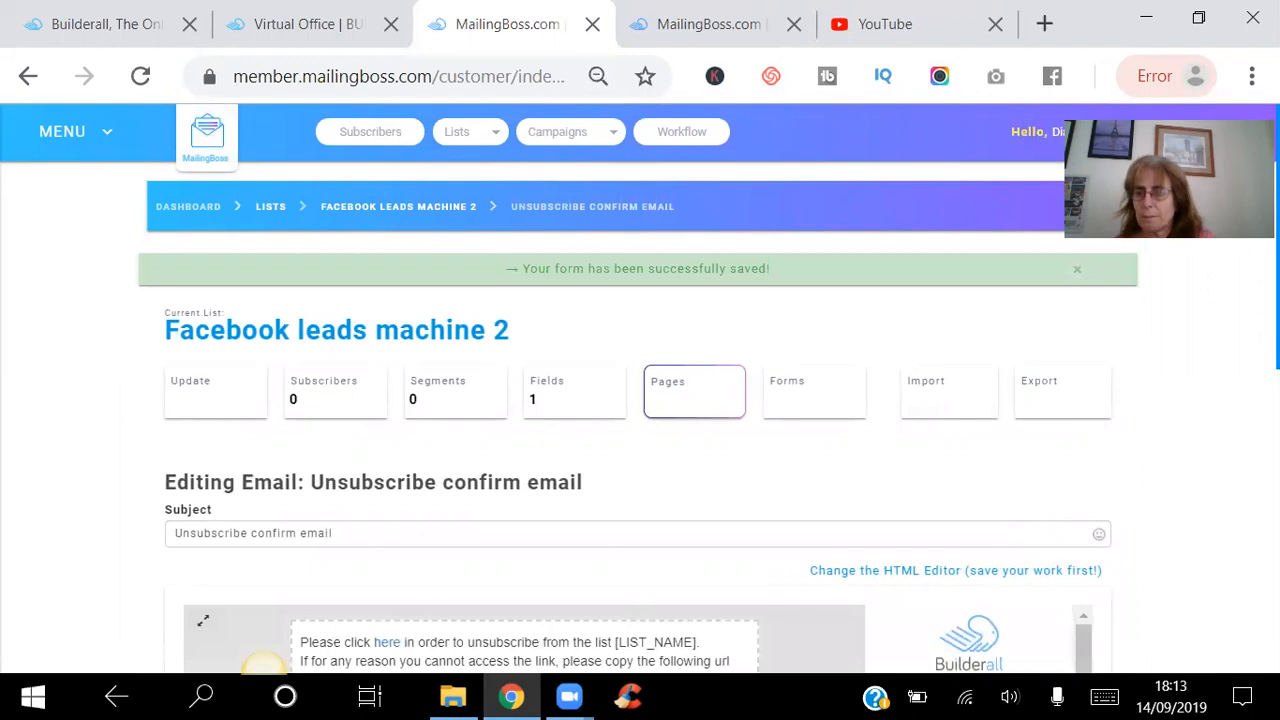
scroll(987, 657, down, 6)
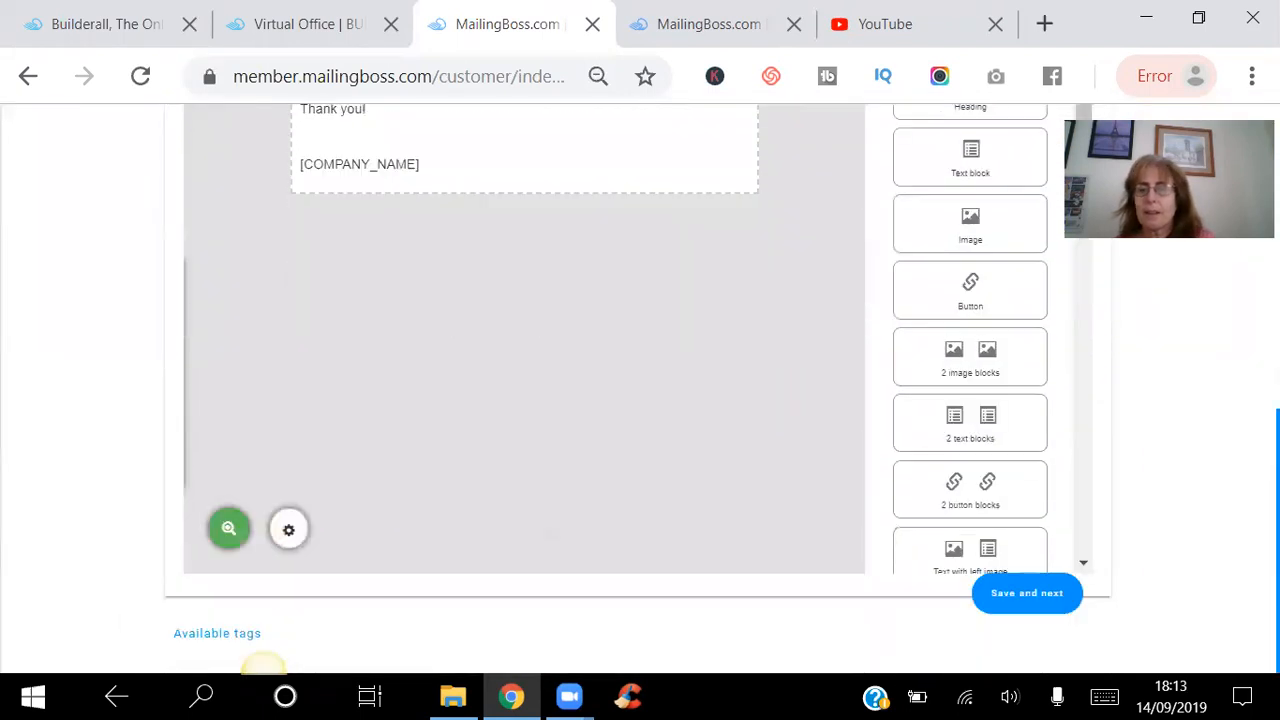
click(1016, 597)
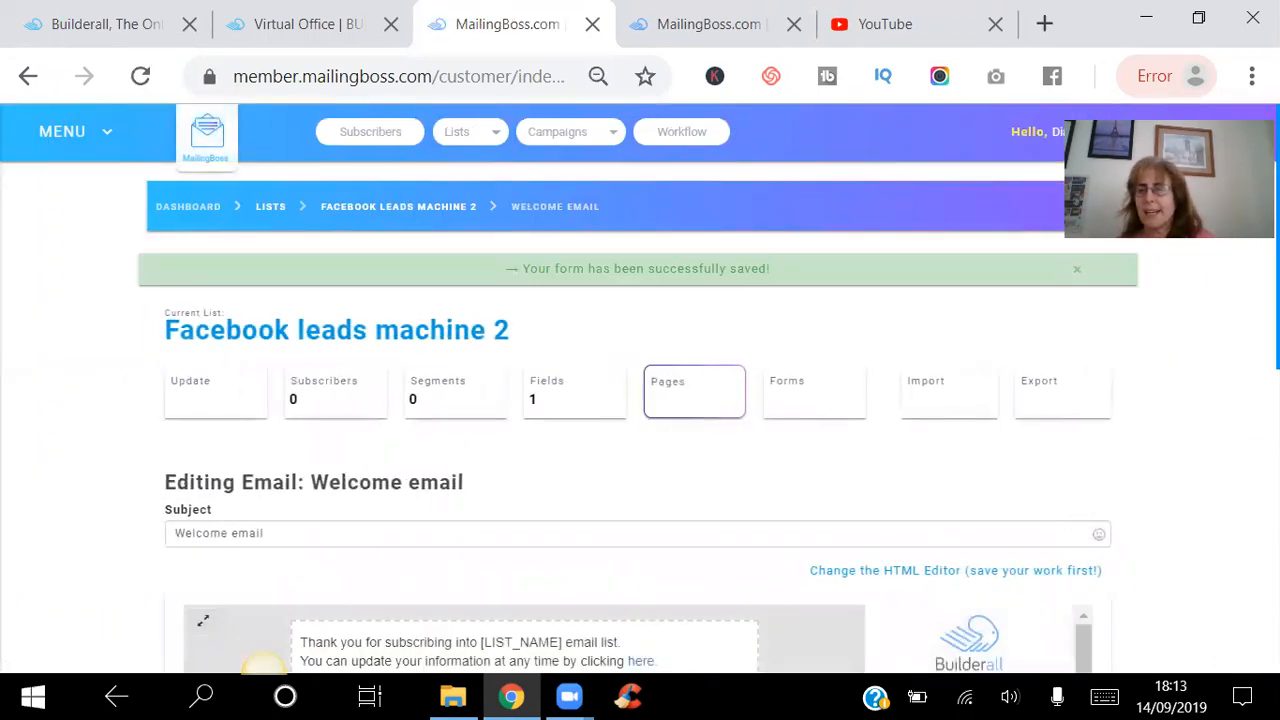
Save the default welcome email to finish setting up the subscriber list.
scroll(263, 665, down, 5)
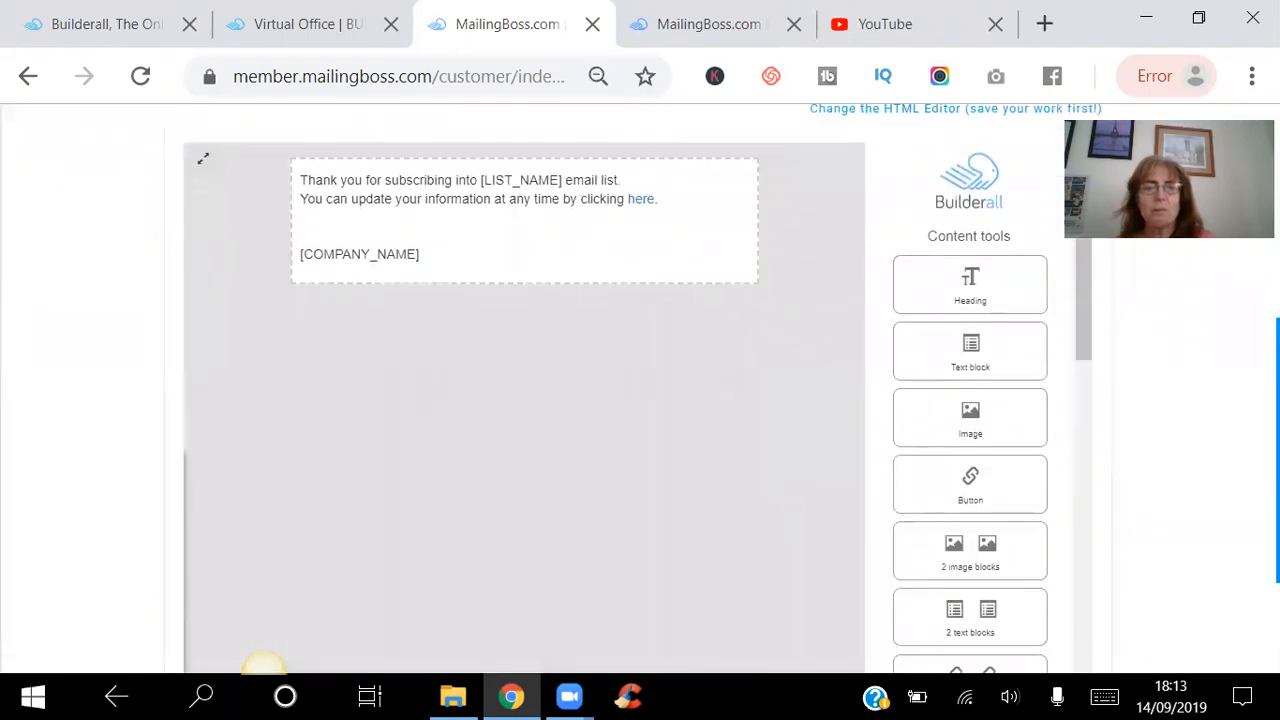
scroll(263, 665, down, 2)
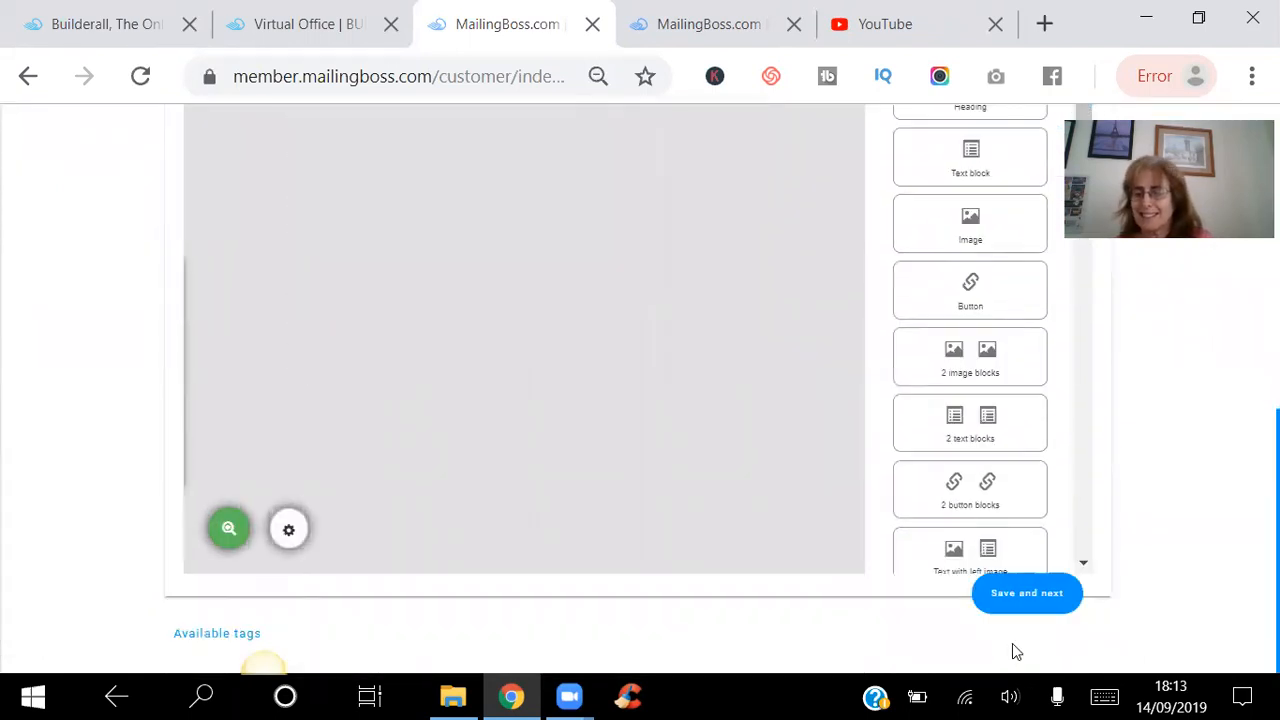
click(1020, 597)
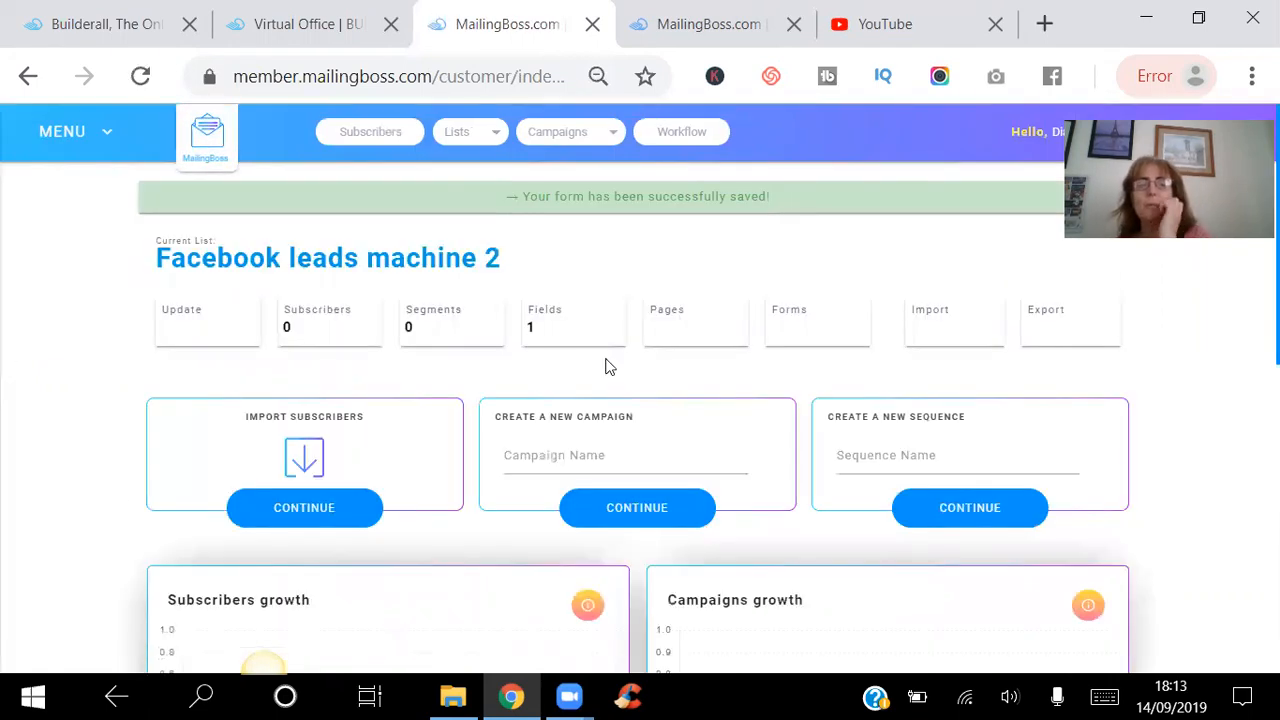
mouse_move(1277, 300)
mouse_down()
mouse_move(1277, 610)
mouse_move(1277, 300)
mouse_up()
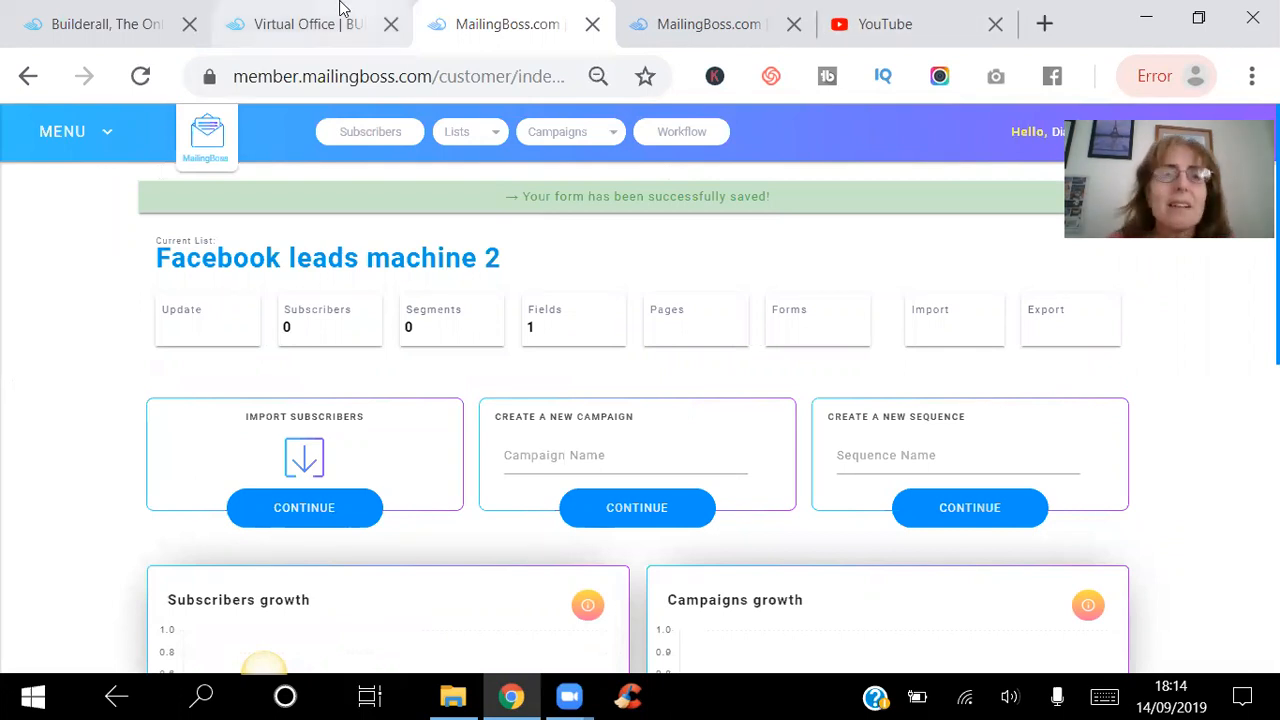
Return to the Builderall virtual office and enter the Pixel Perfect Builder.
click(300, 24)
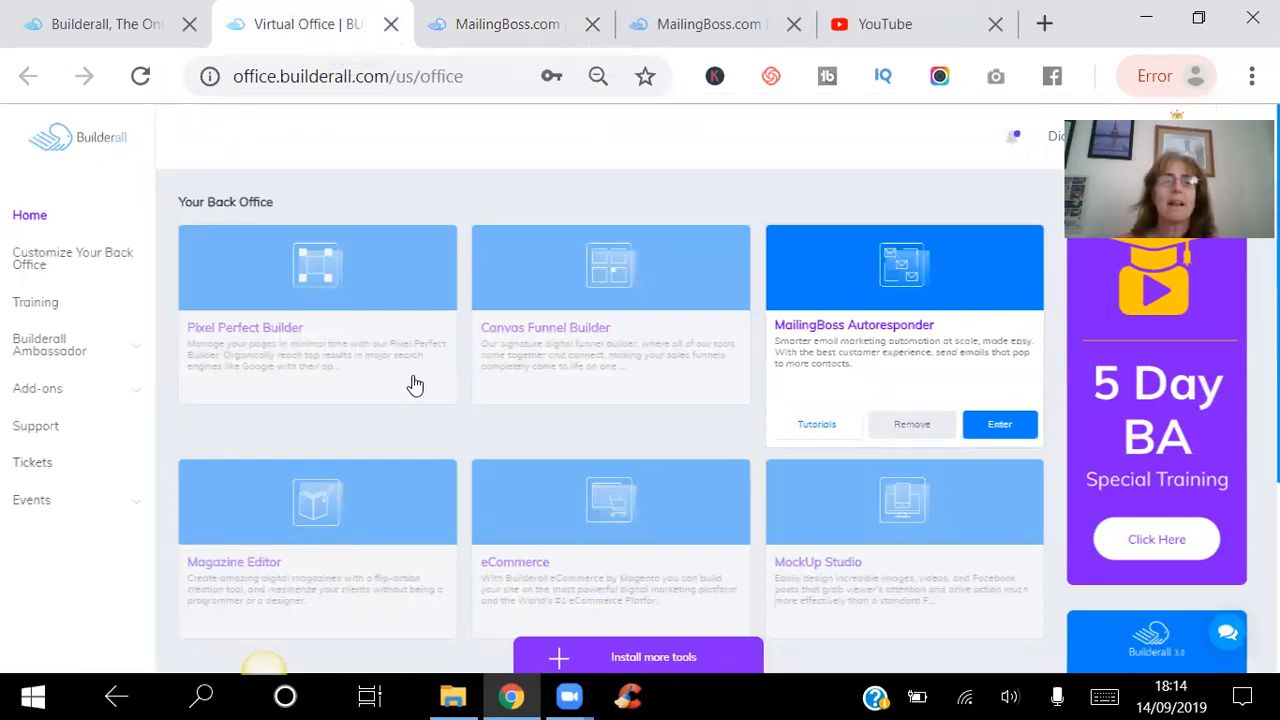
mouse_move(414, 384)
click(412, 426)
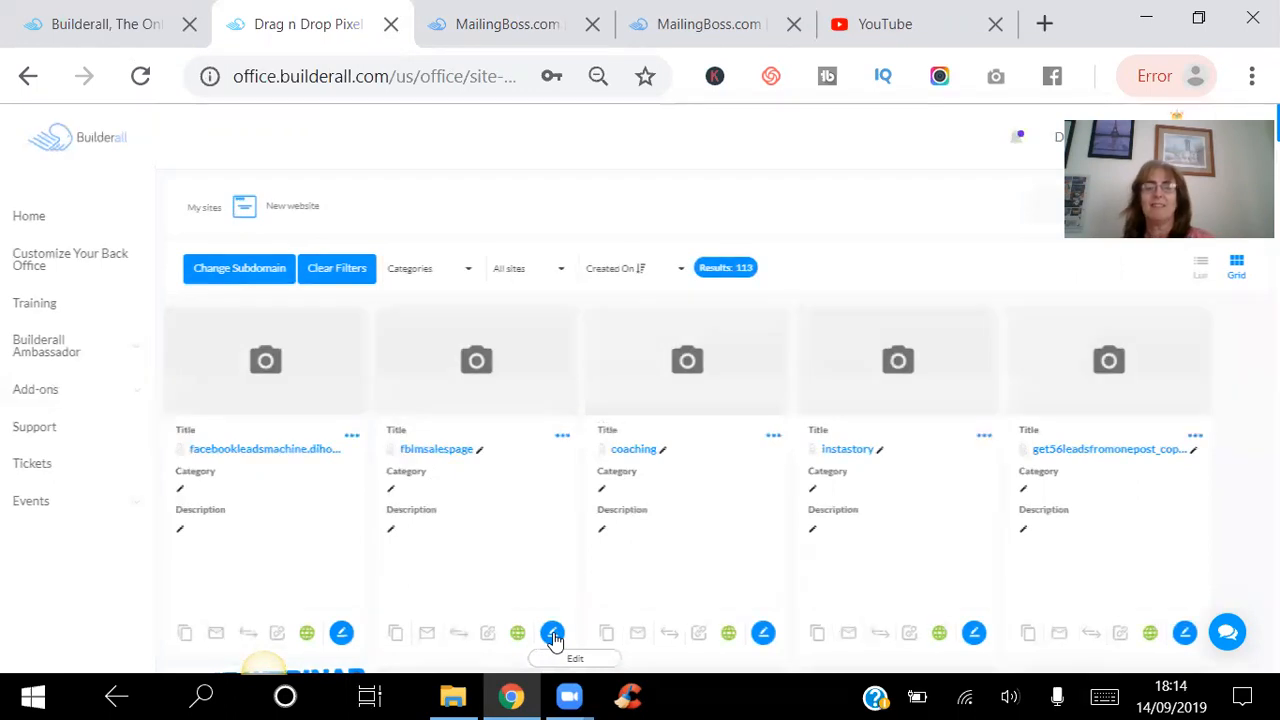
Open the facebookleadsmachine website for editing.
click(553, 634)
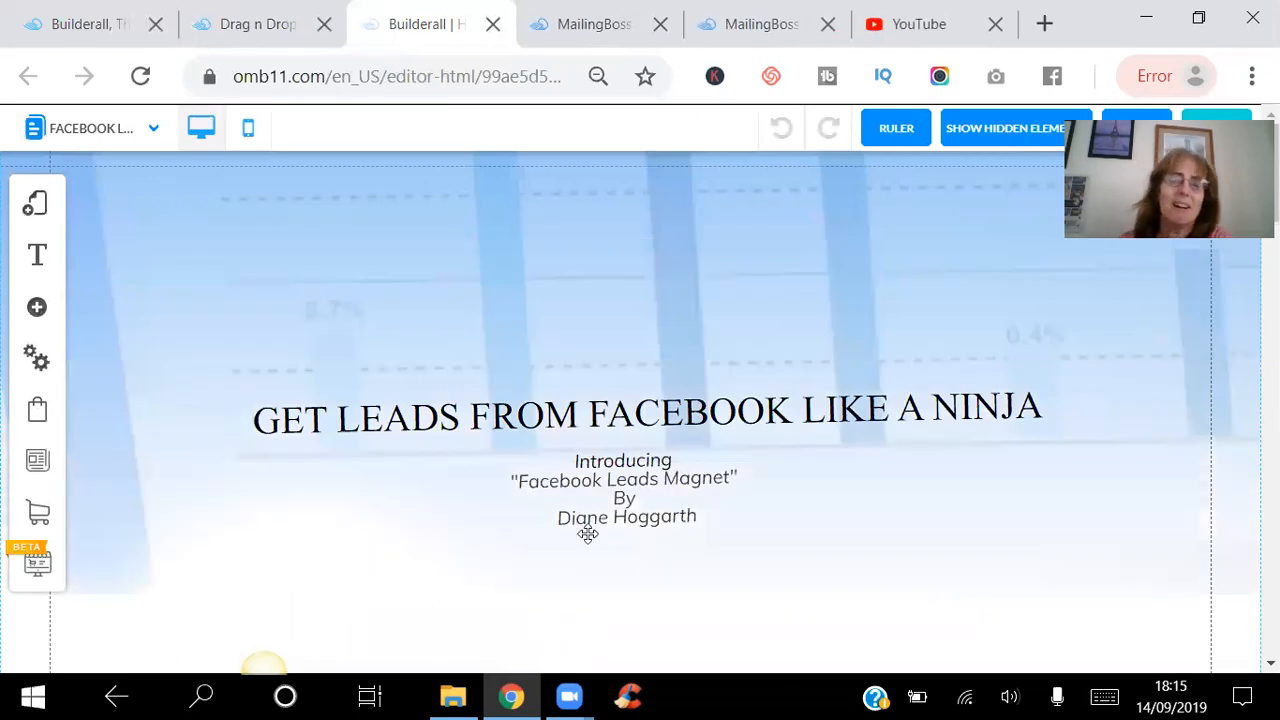
click(492, 24)
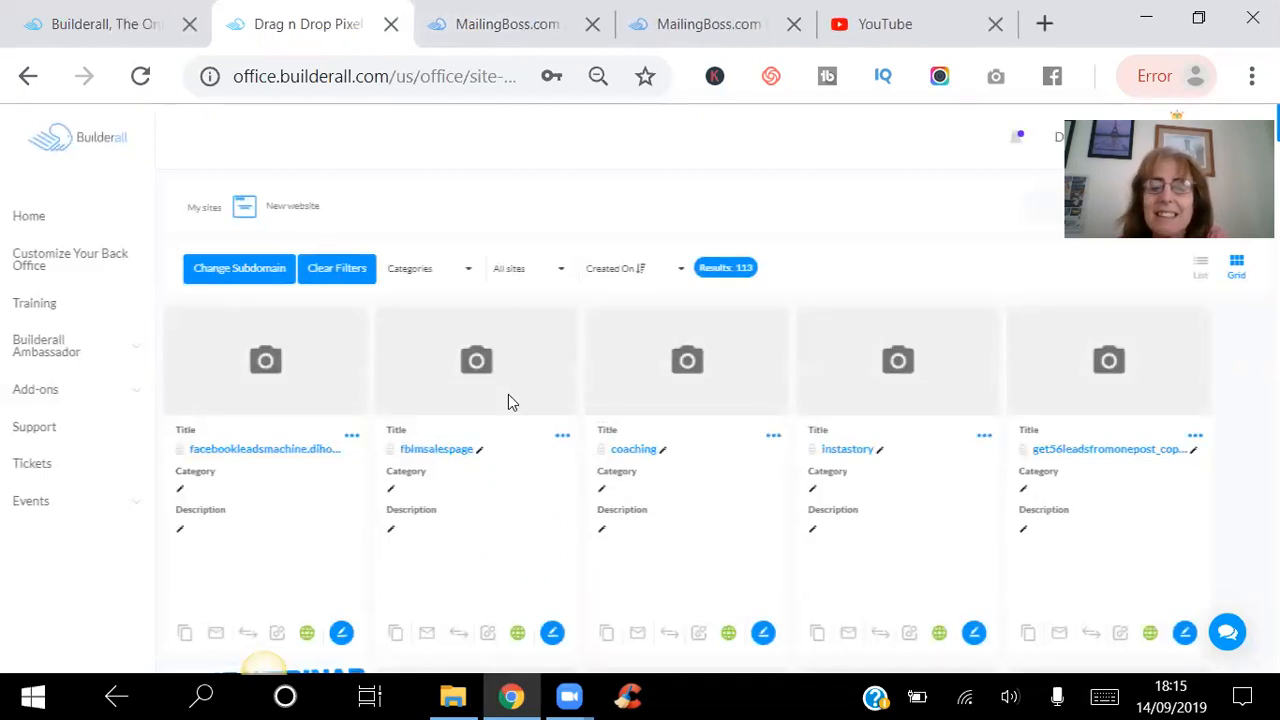
click(341, 634)
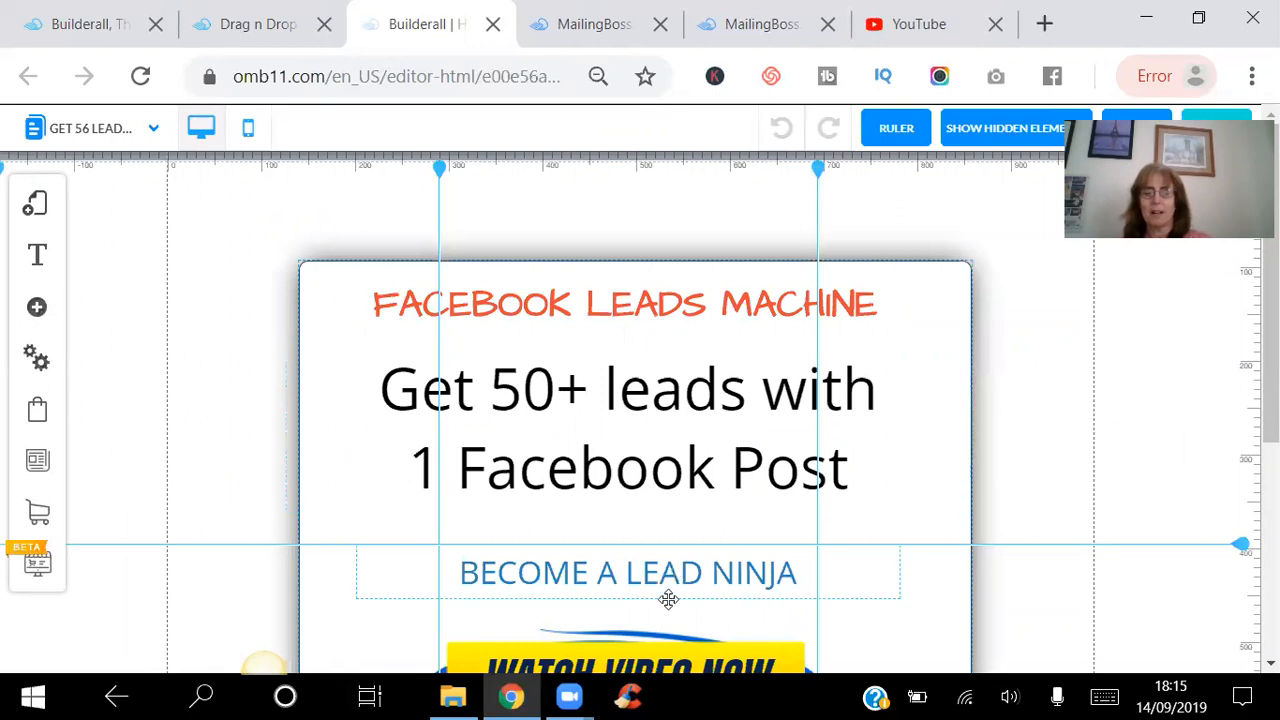
Set the "Get 50+ leads with 1 Facebook Post" headline to font size 60 and make it bold and italic.
mouse_move(669, 600)
mouse_down()
mouse_move(657, 580)
mouse_move(663, 591)
mouse_up()
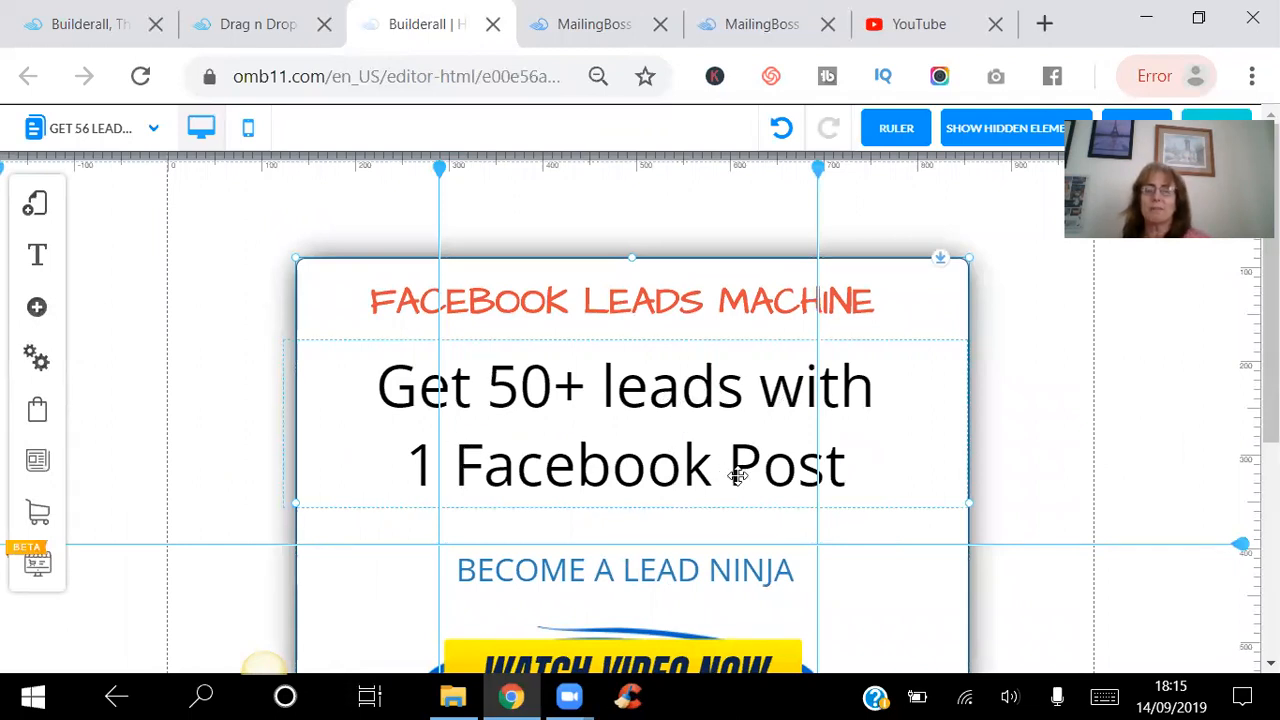
click(648, 402)
double_click(646, 400)
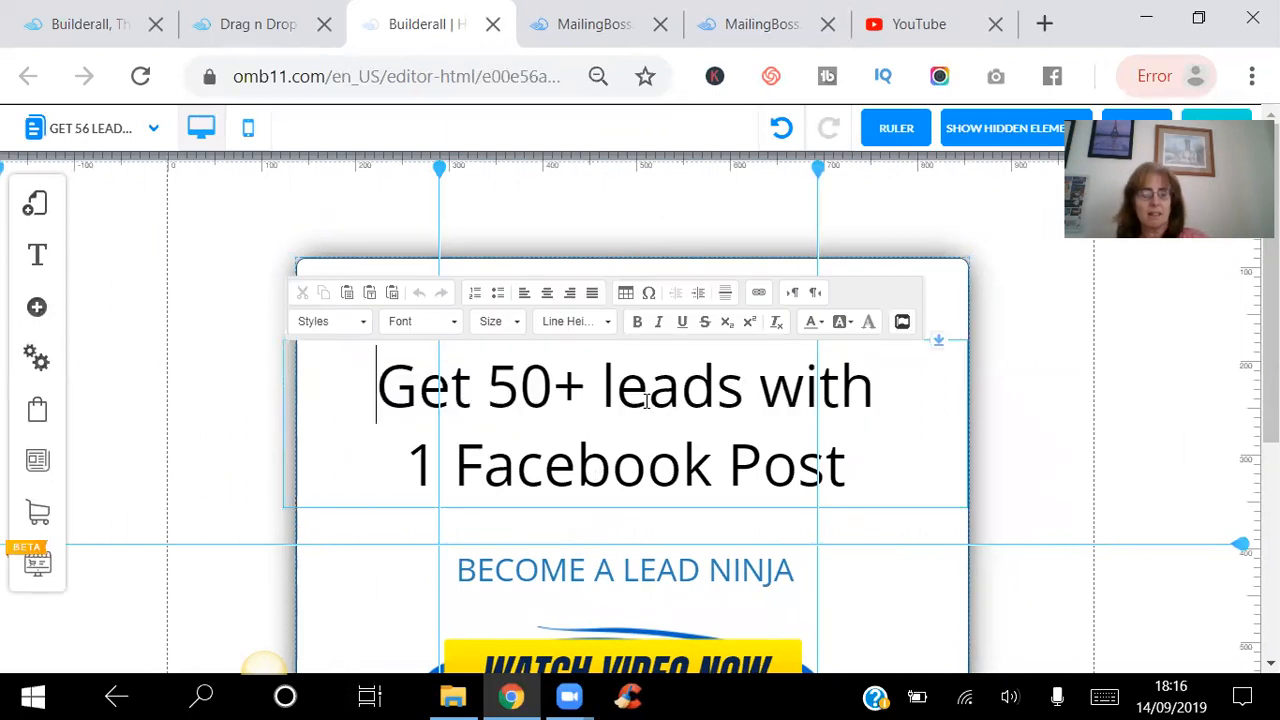
triple_click(646, 400)
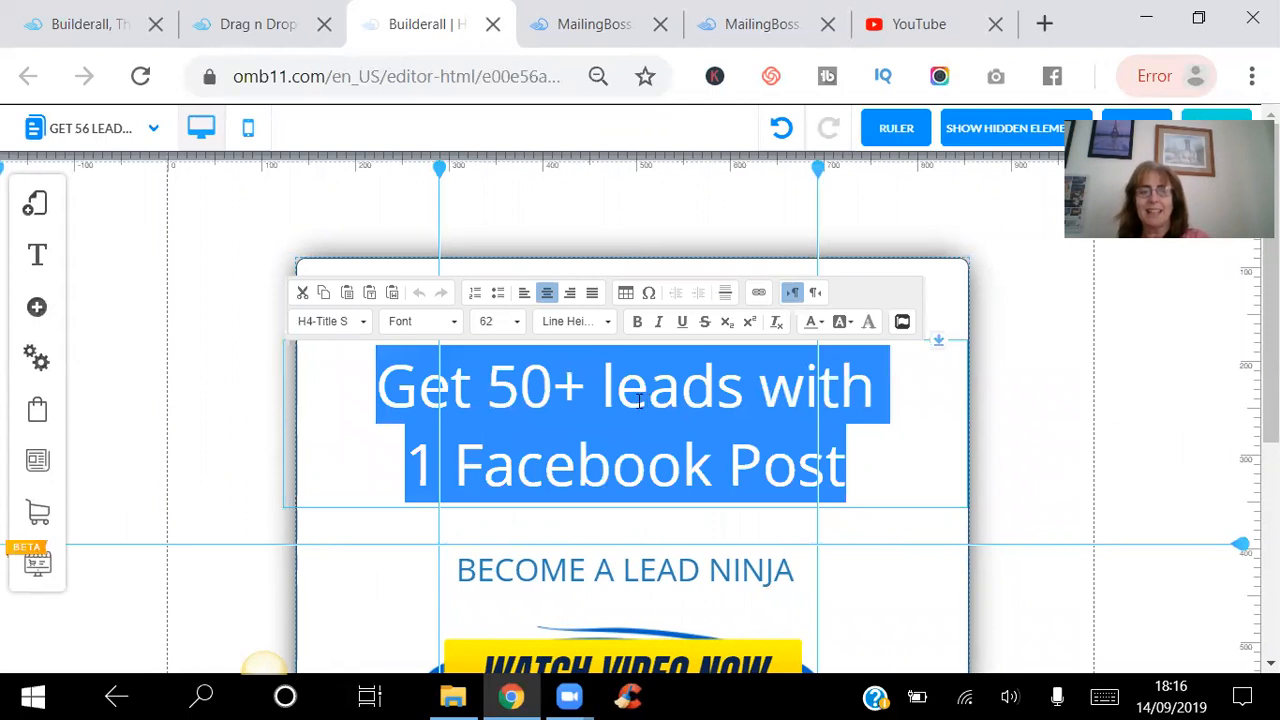
click(517, 322)
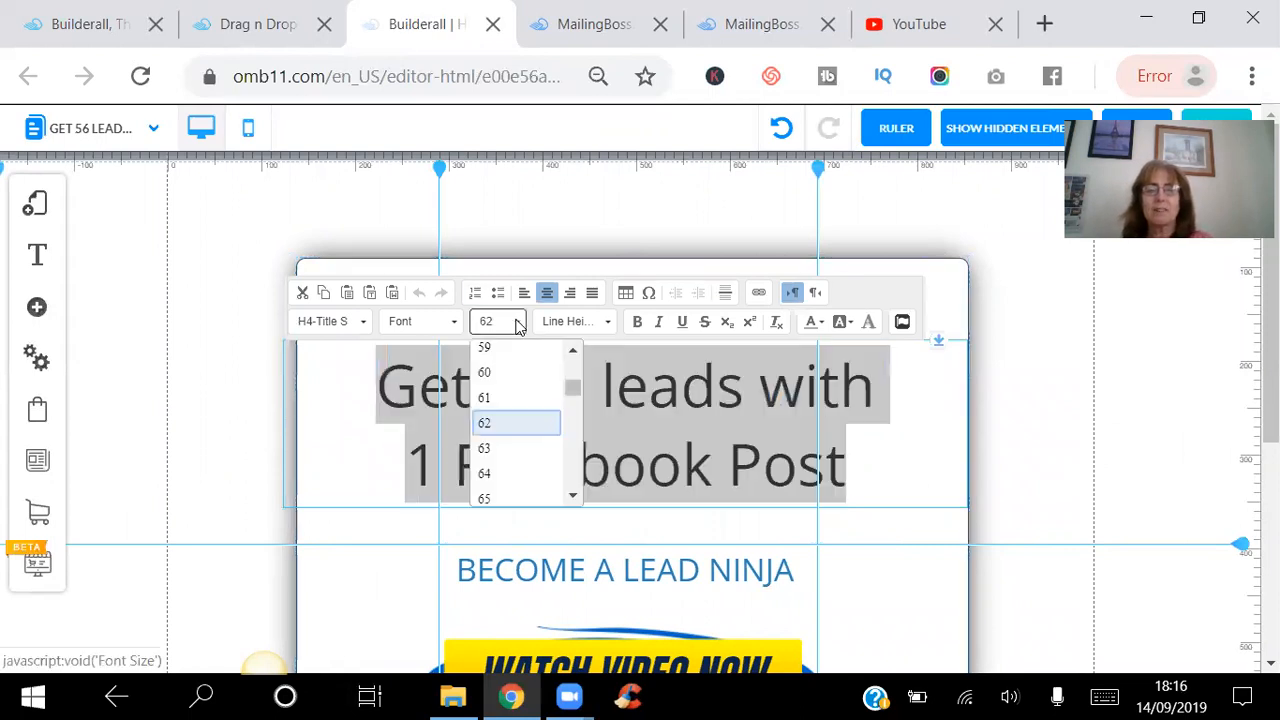
click(495, 371)
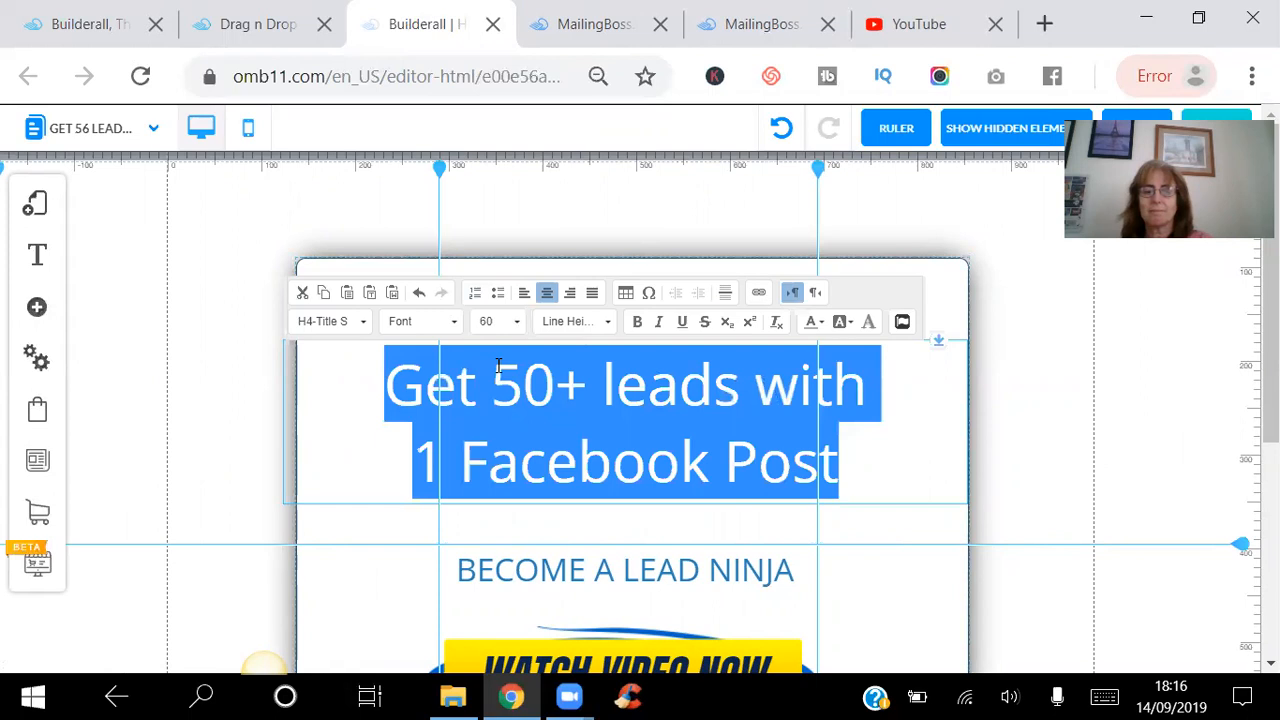
click(660, 324)
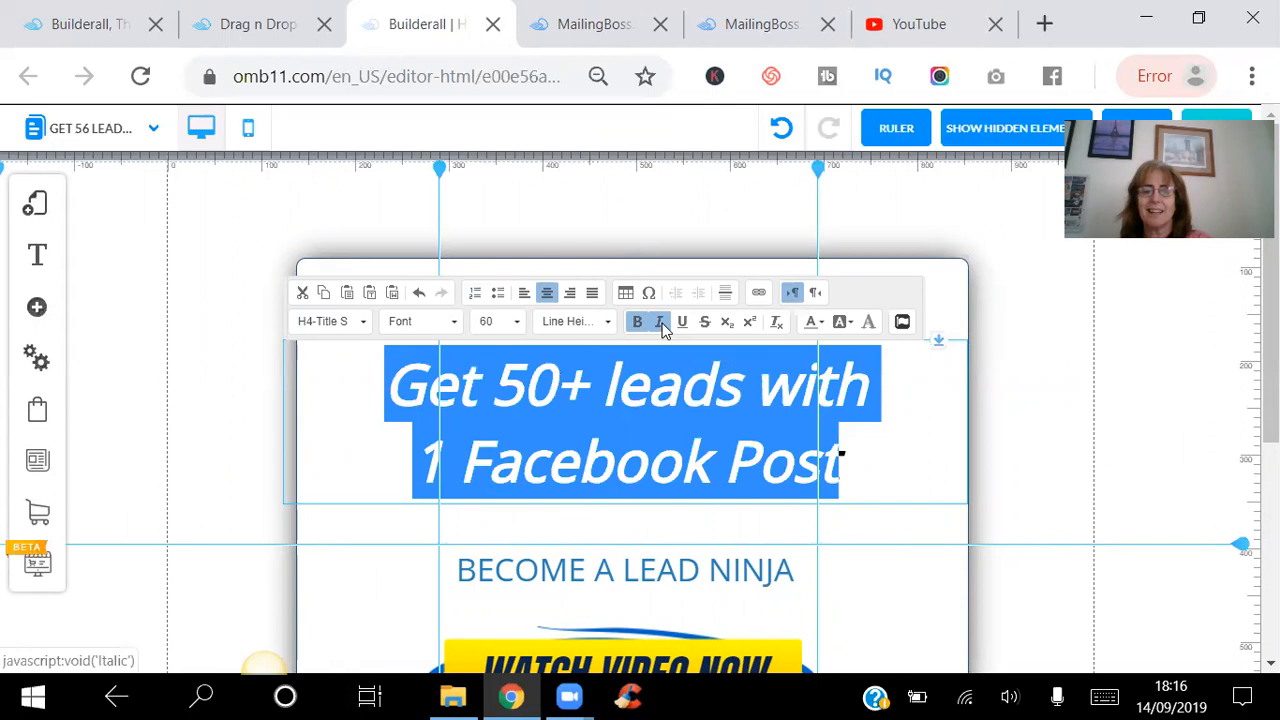
click(882, 444)
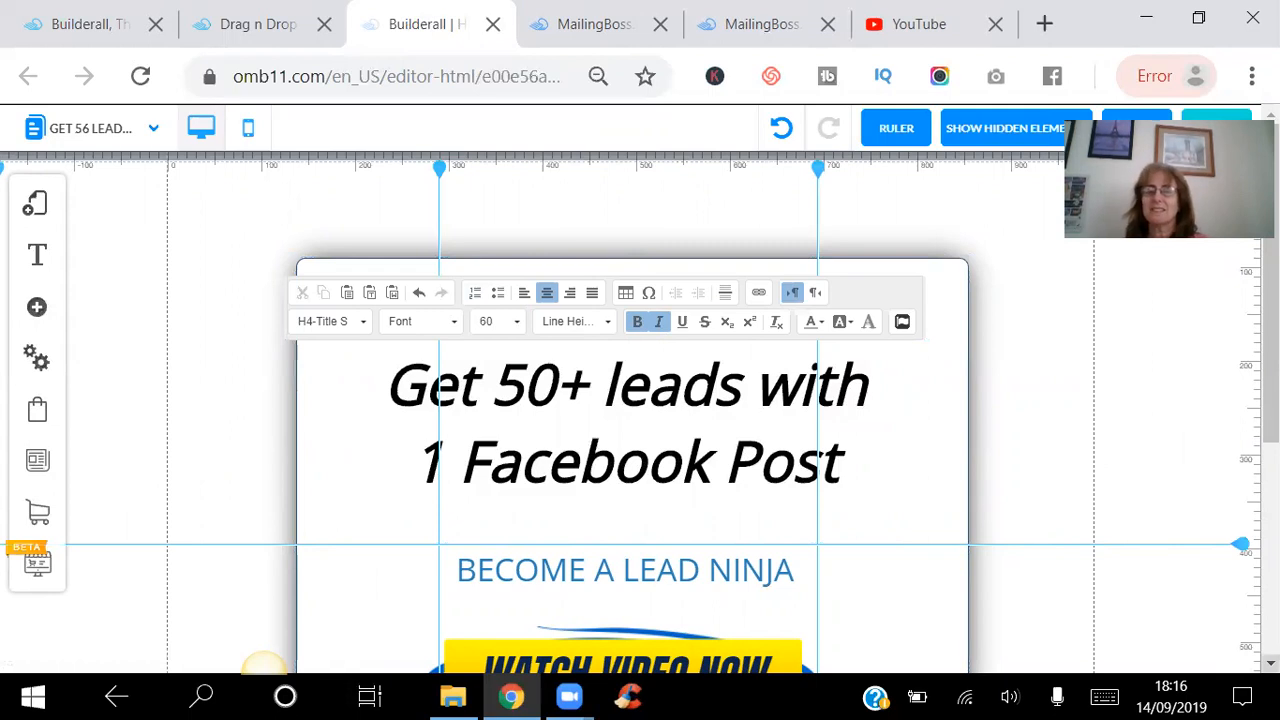
scroll(1093, 377, down, 3)
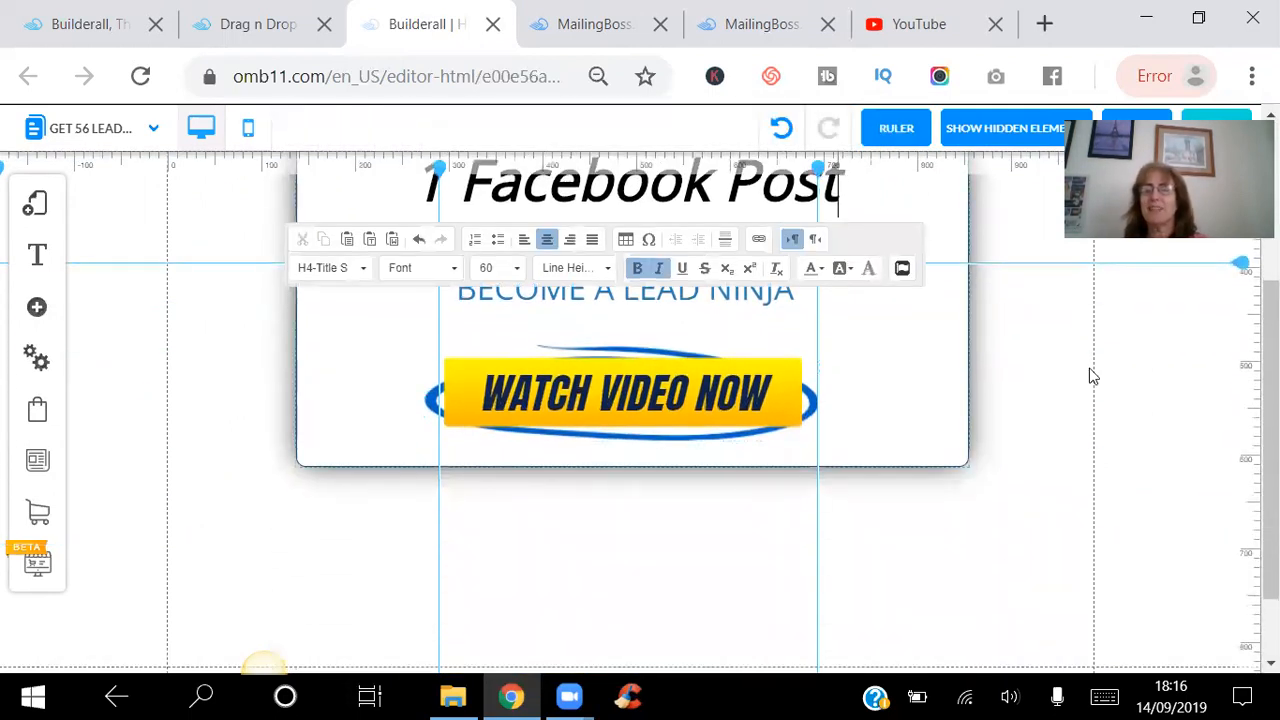
scroll(640, 413, up, 3)
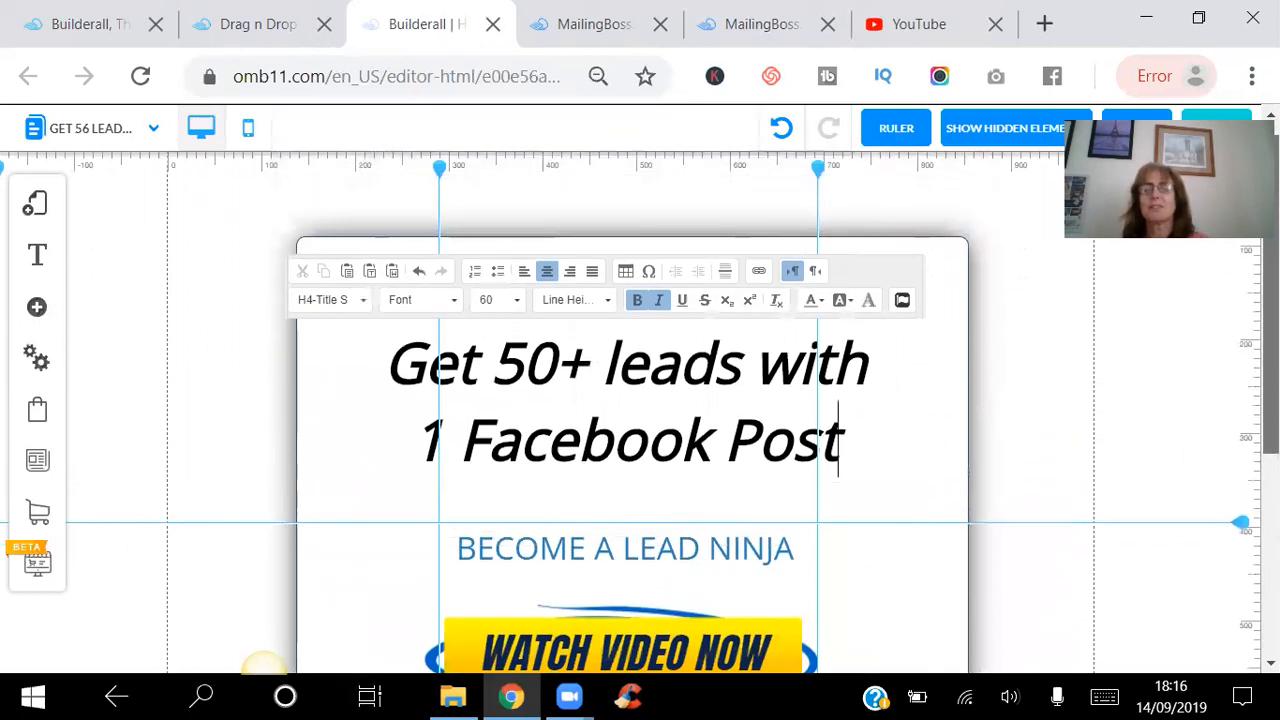
click(733, 327)
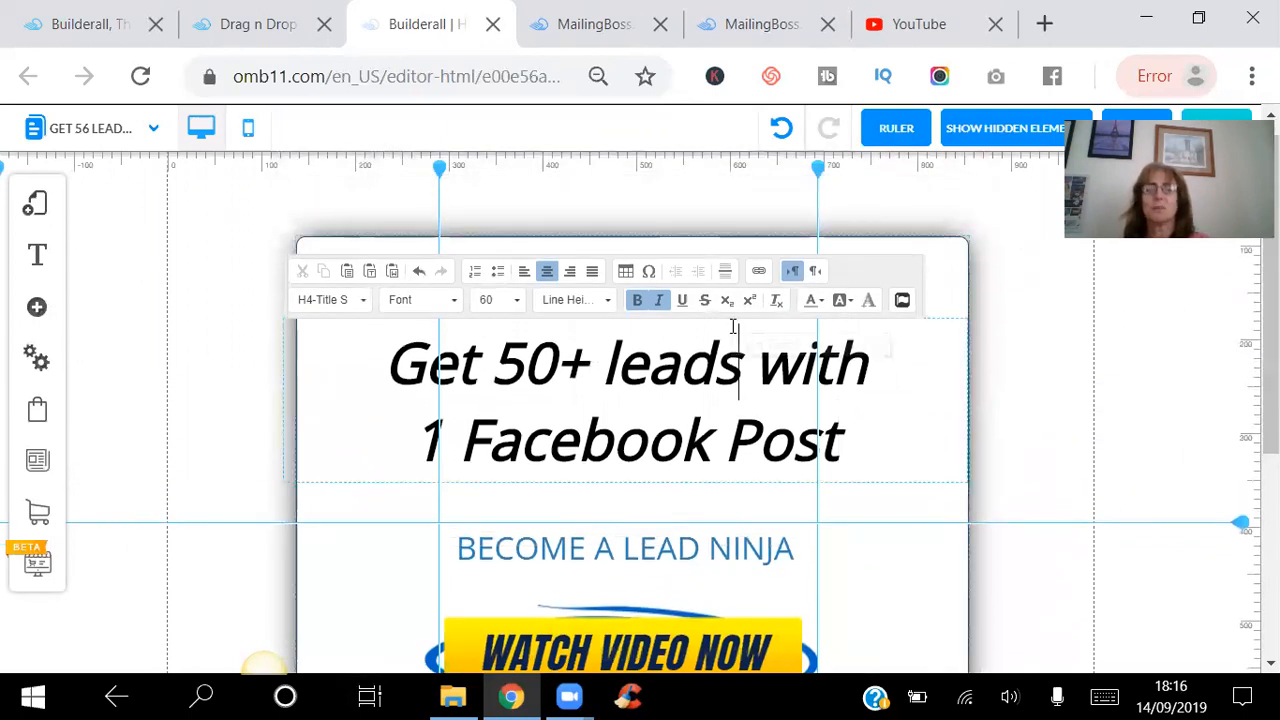
Open the Almost There page of the Facebook-Leads-Machine layout and dismiss its page settings.
click(38, 205)
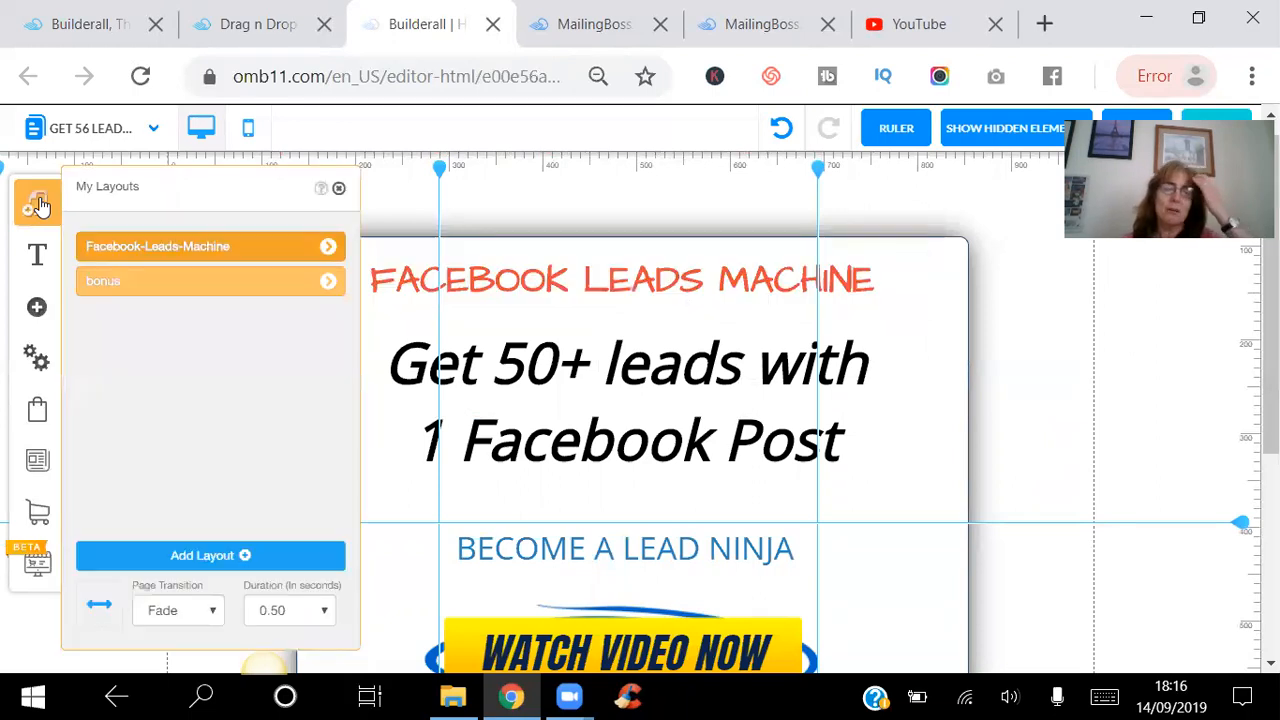
click(328, 248)
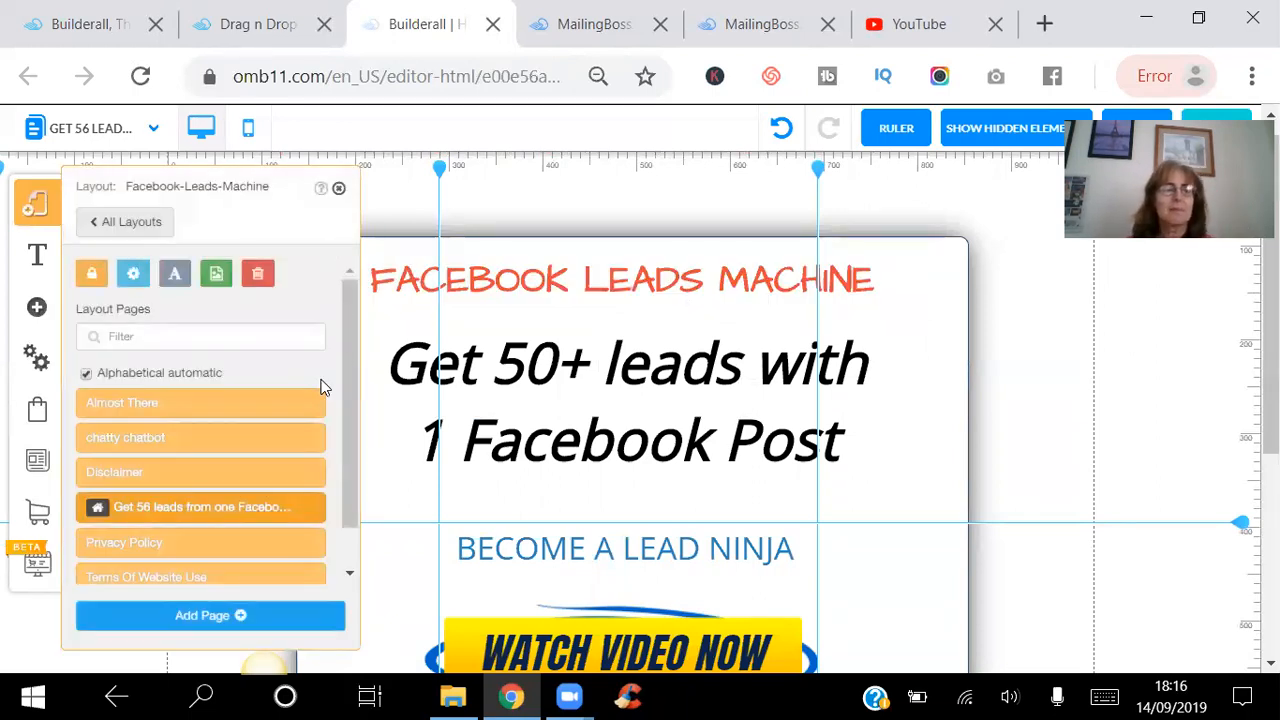
click(310, 403)
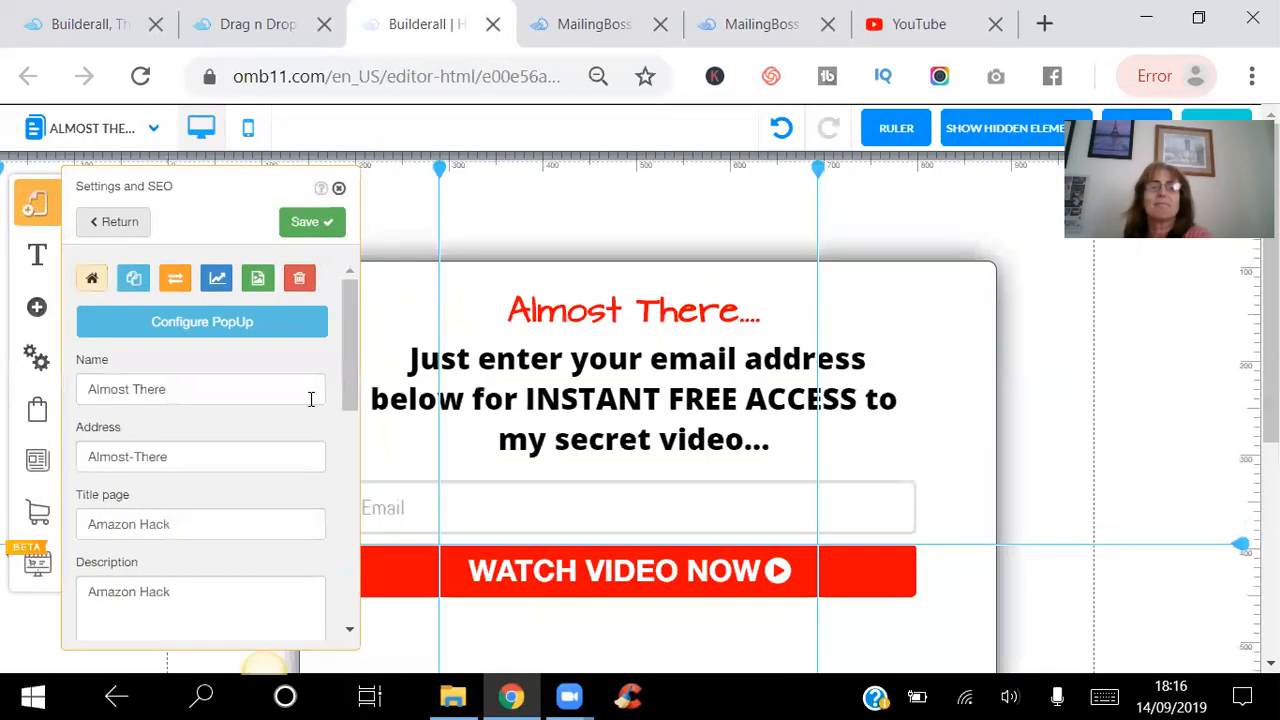
click(339, 190)
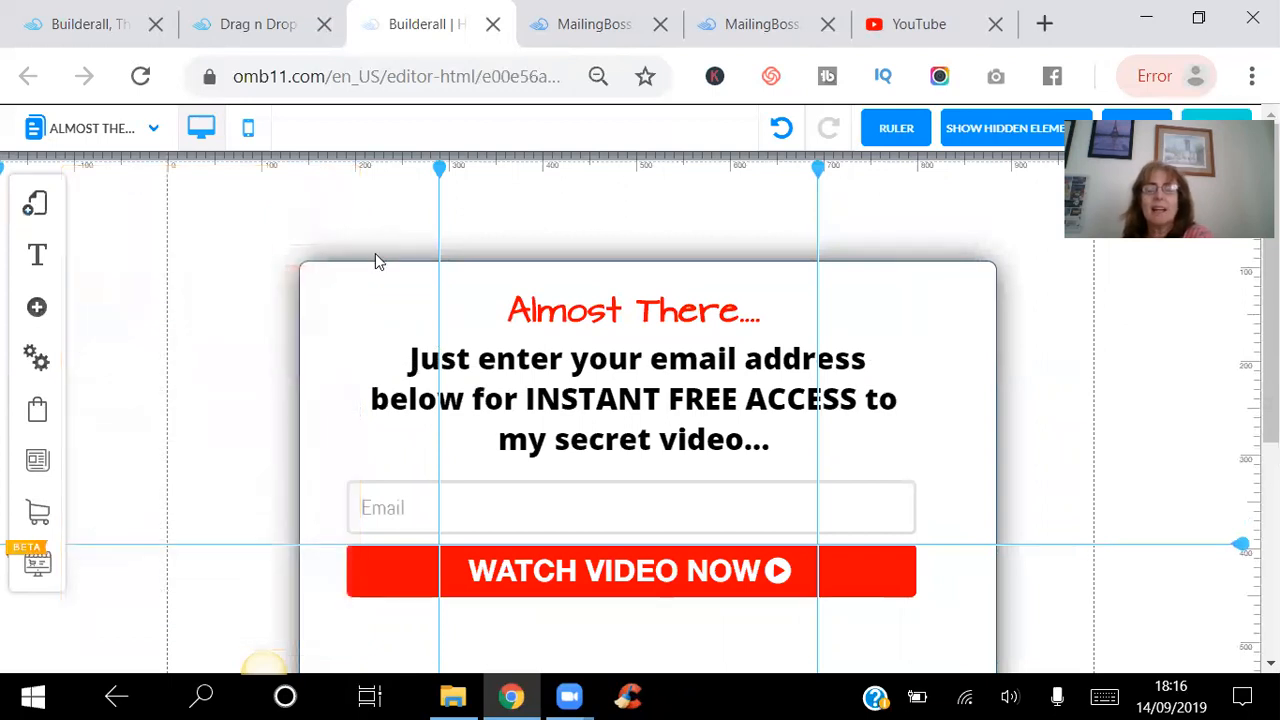
Examine the subscriber lists offered in the configuration of the Almost There page's email form.
click(646, 570)
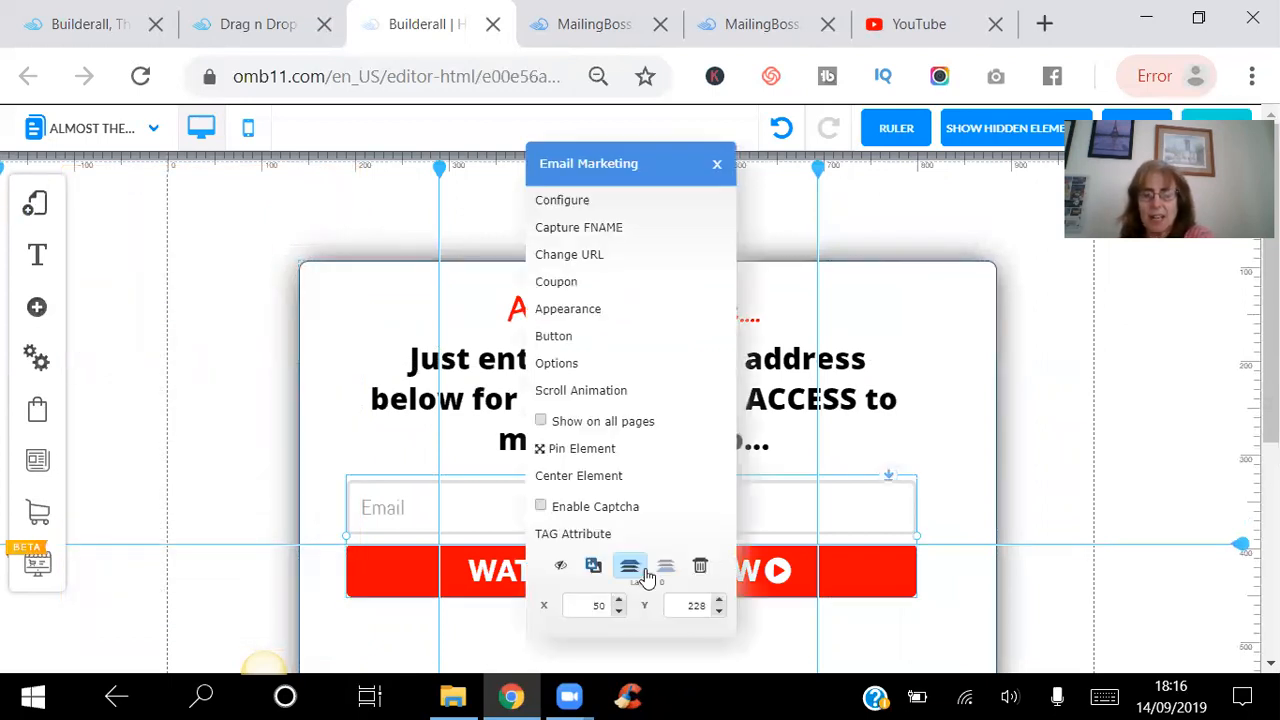
click(582, 204)
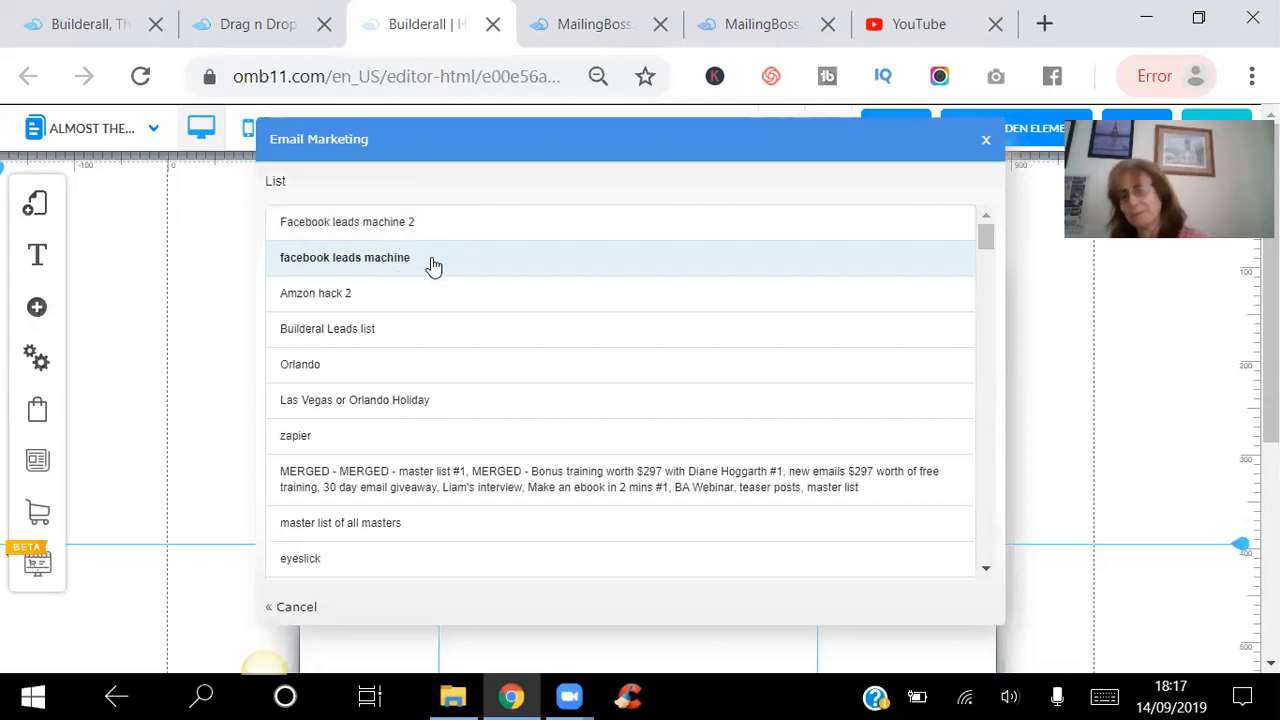
click(1055, 283)
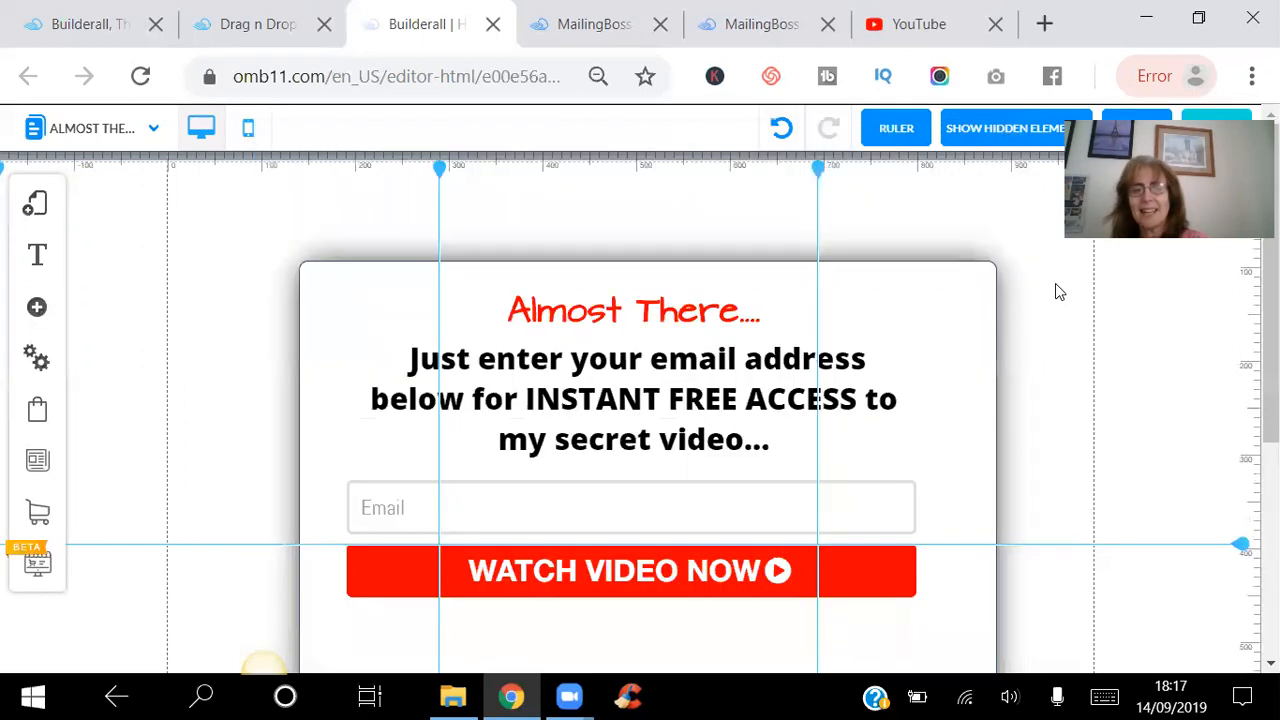
Save the email form's English redirect URLs for pending subscribe, subscription confirmed and unsubscribe confirmation.
click(531, 573)
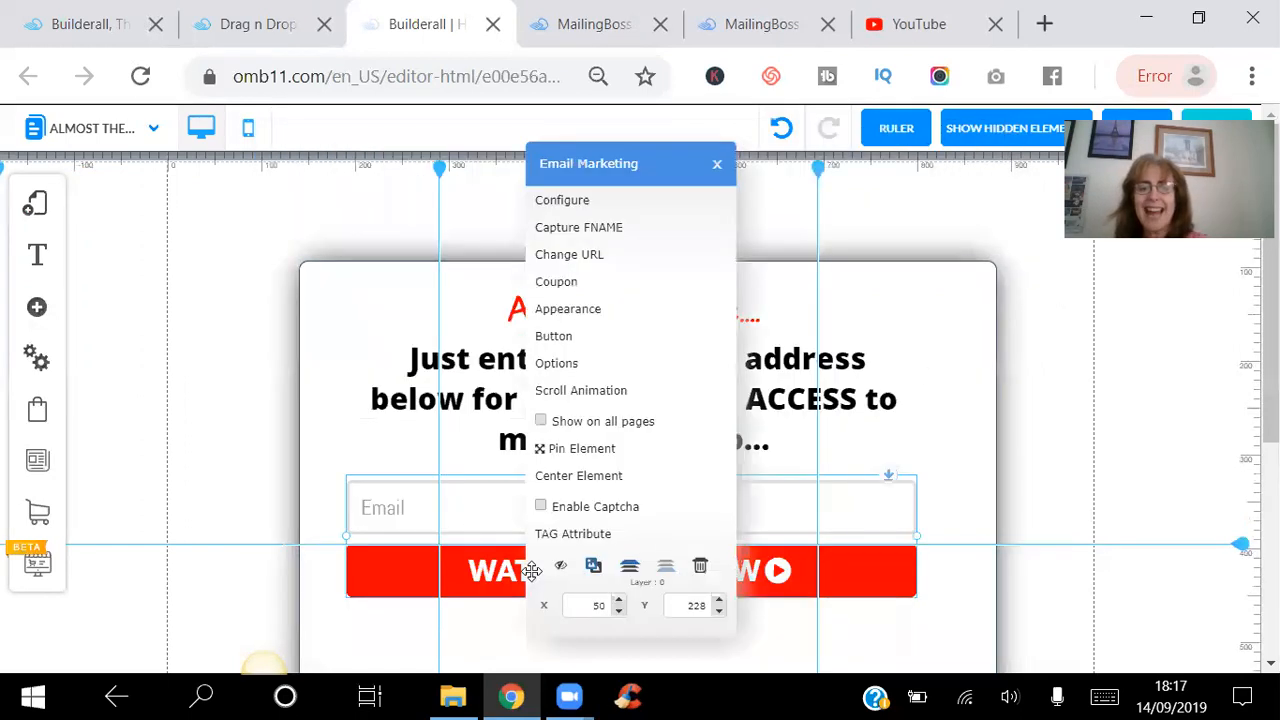
click(569, 254)
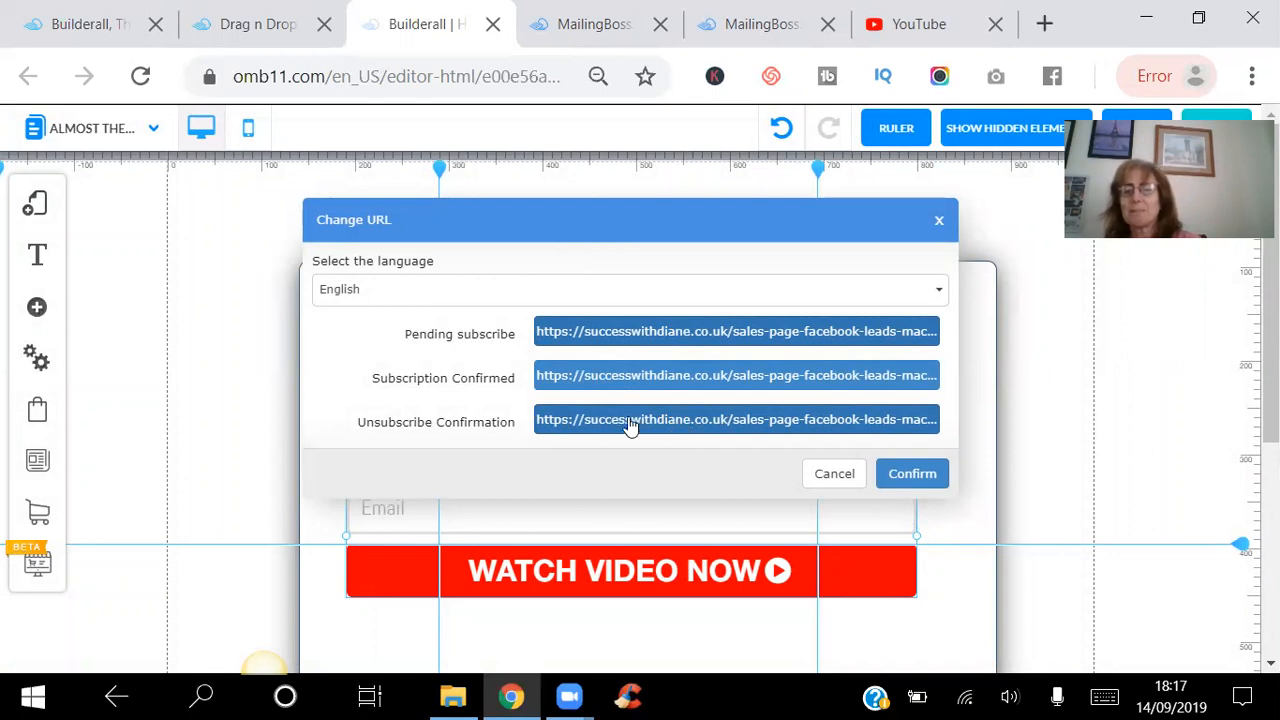
click(912, 474)
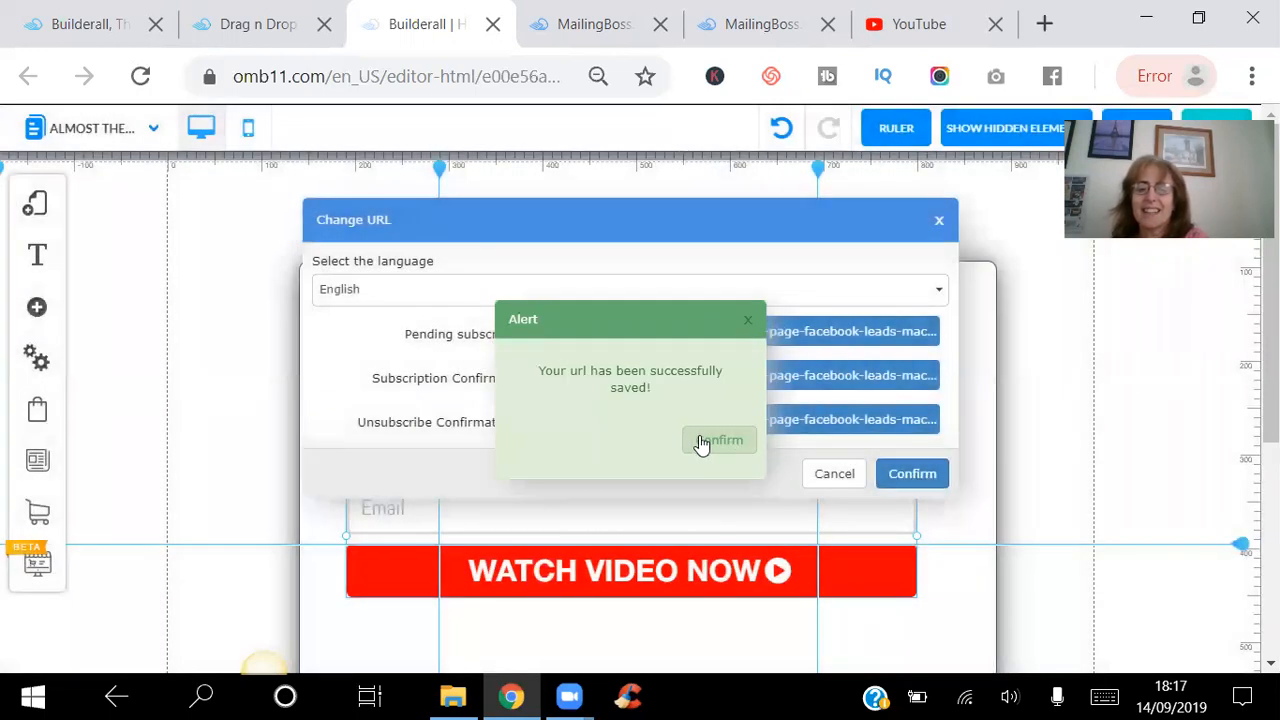
click(705, 444)
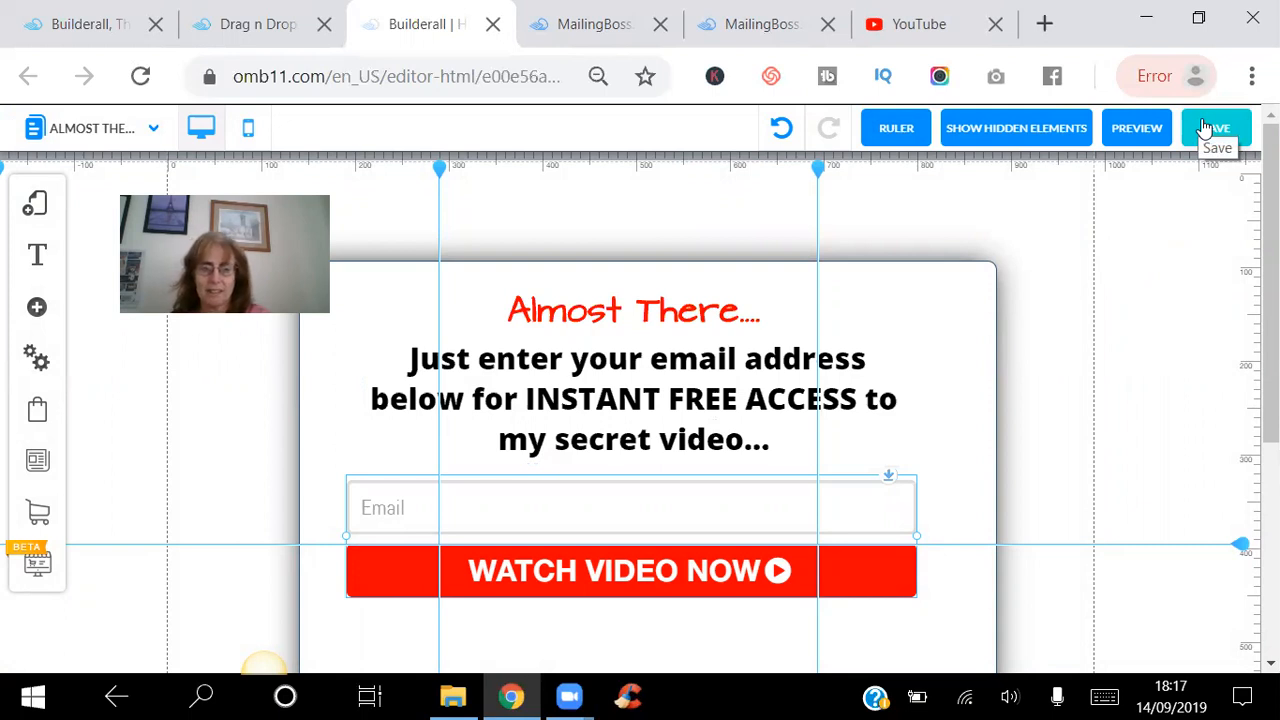
Save and publish the website with the modified "Almost There" and "Get 56 leads from one Facebook Post" pages.
click(1207, 128)
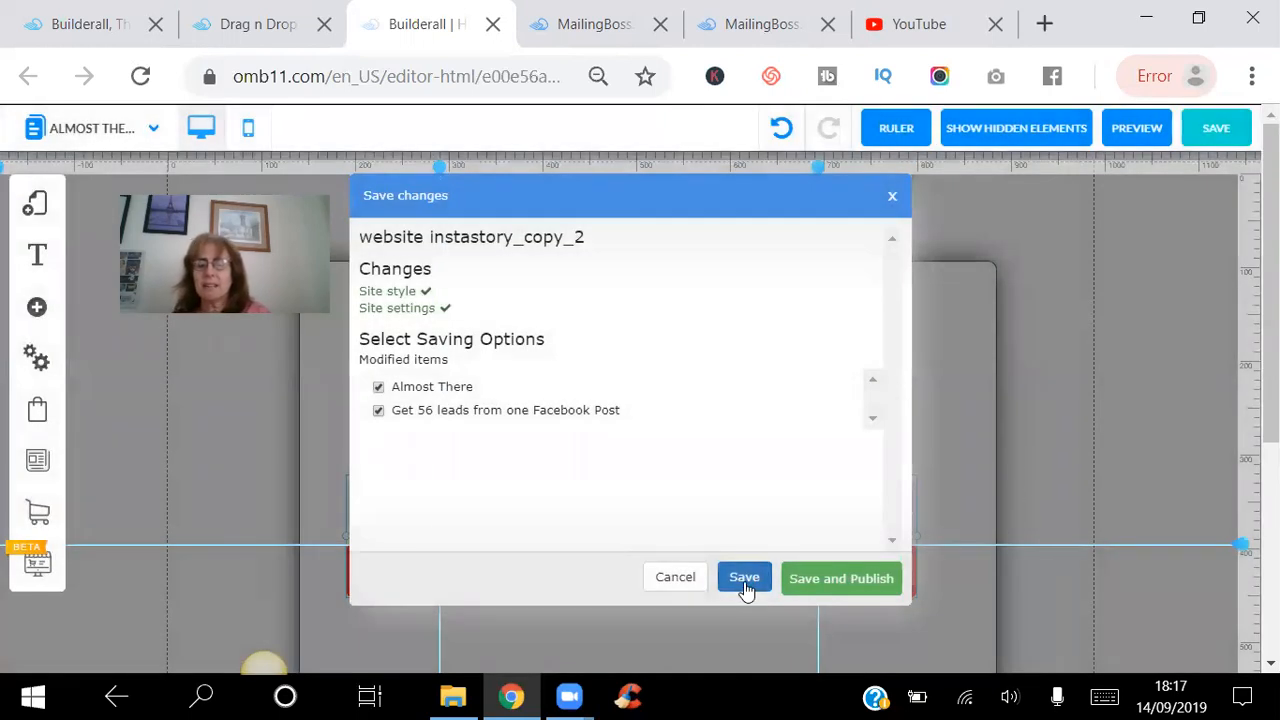
click(821, 579)
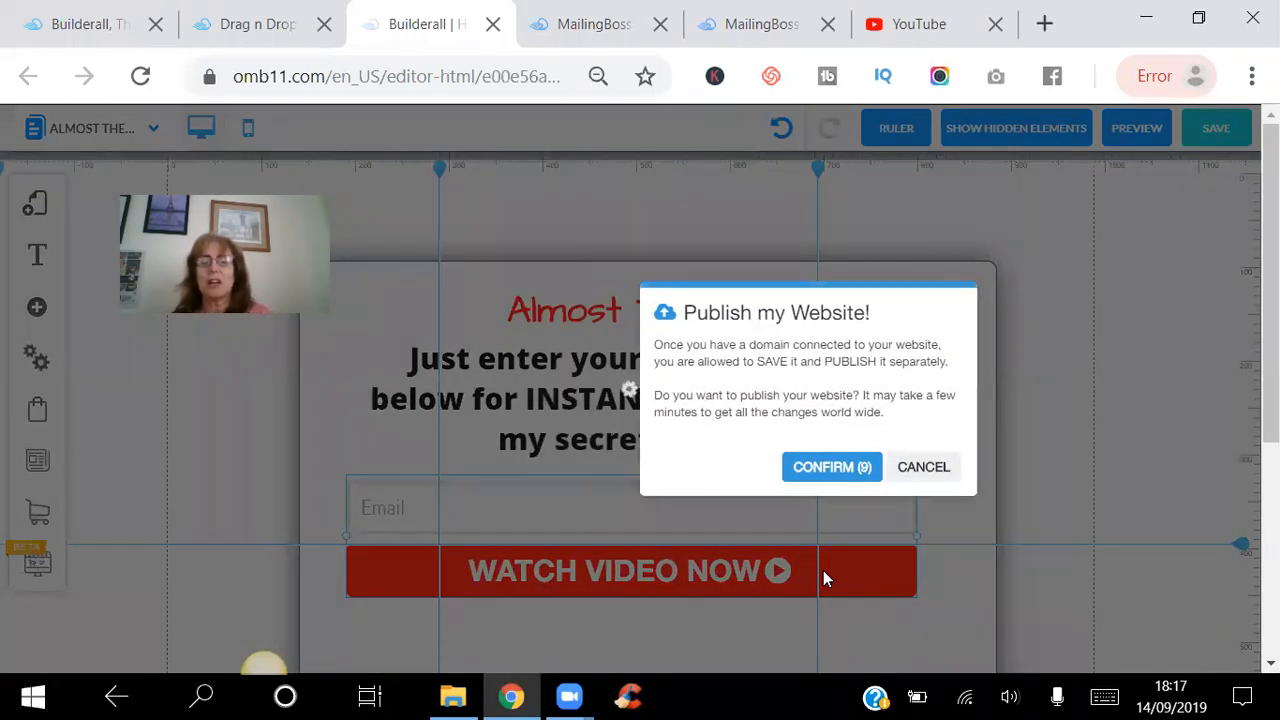
click(824, 470)
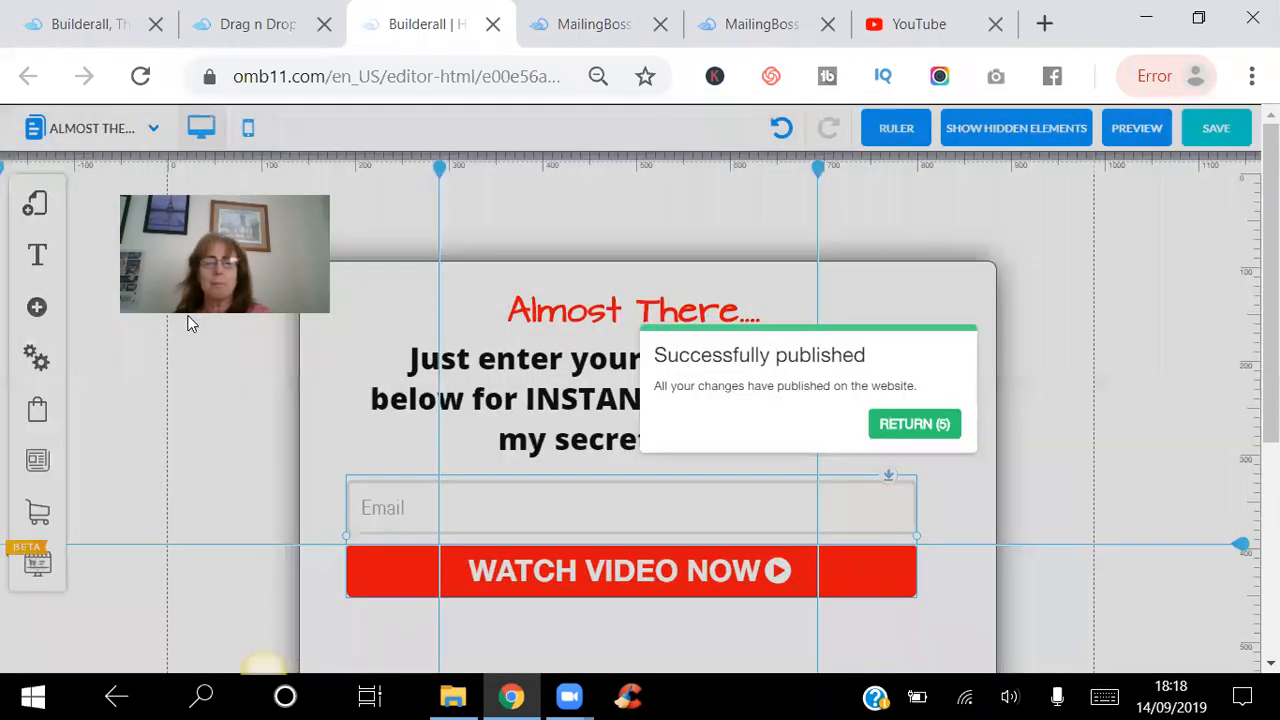
click(908, 428)
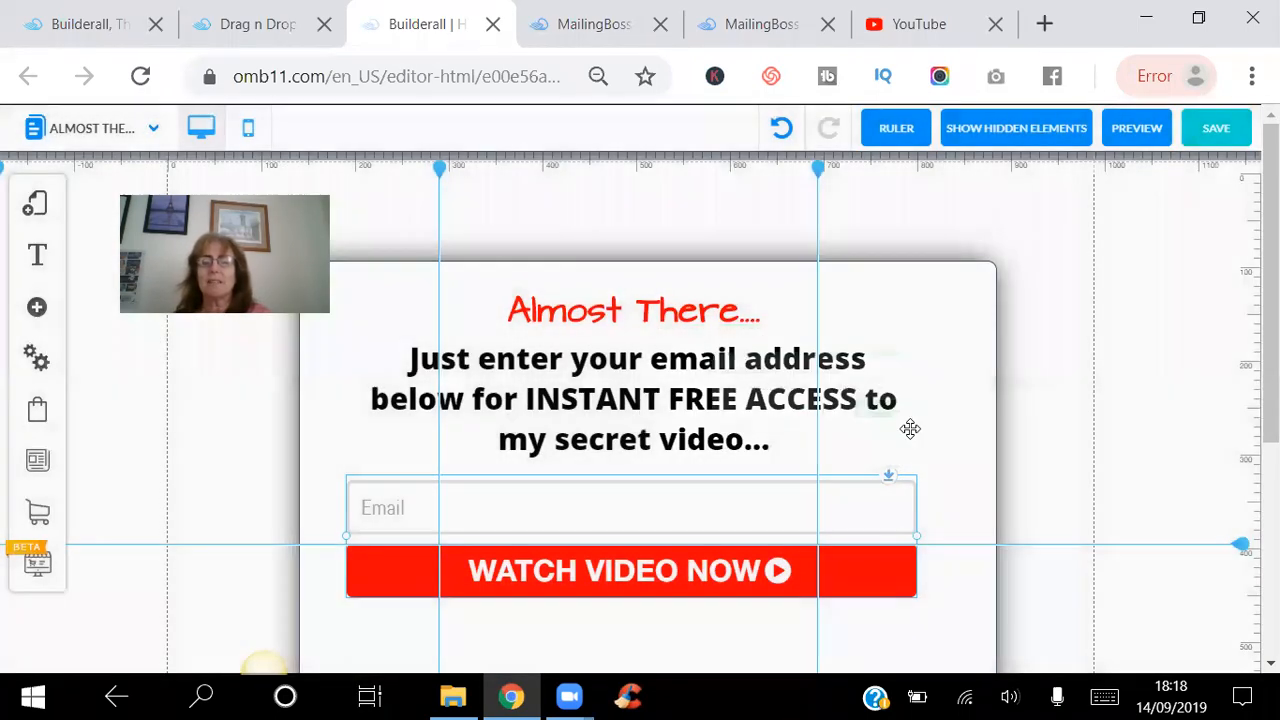